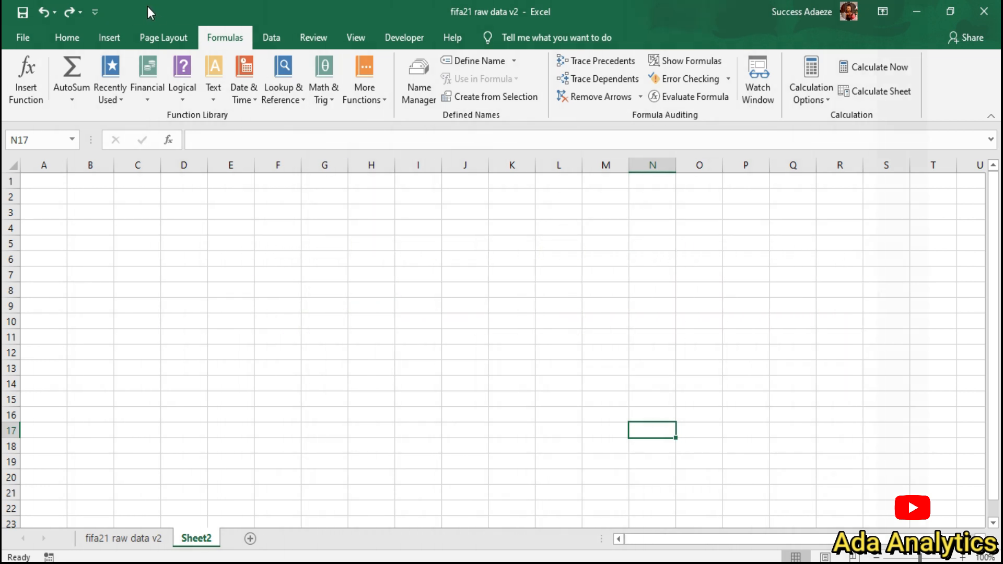
Step: Browse the AutoSum list and the full function catalogue, then close it without inserting anything
{"action": "left_click", "coordinate": [74, 99]}
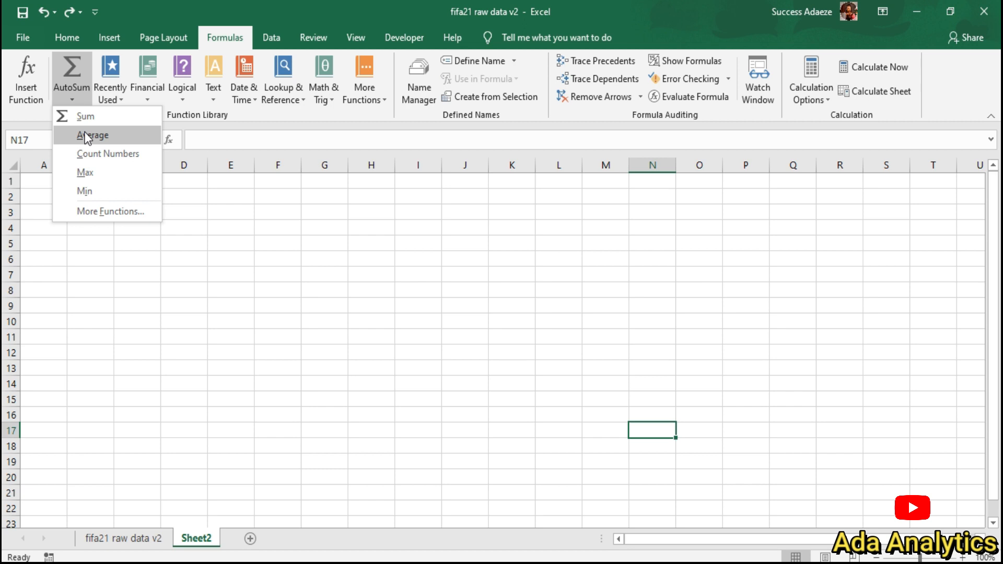
{"action": "left_click", "coordinate": [109, 209]}
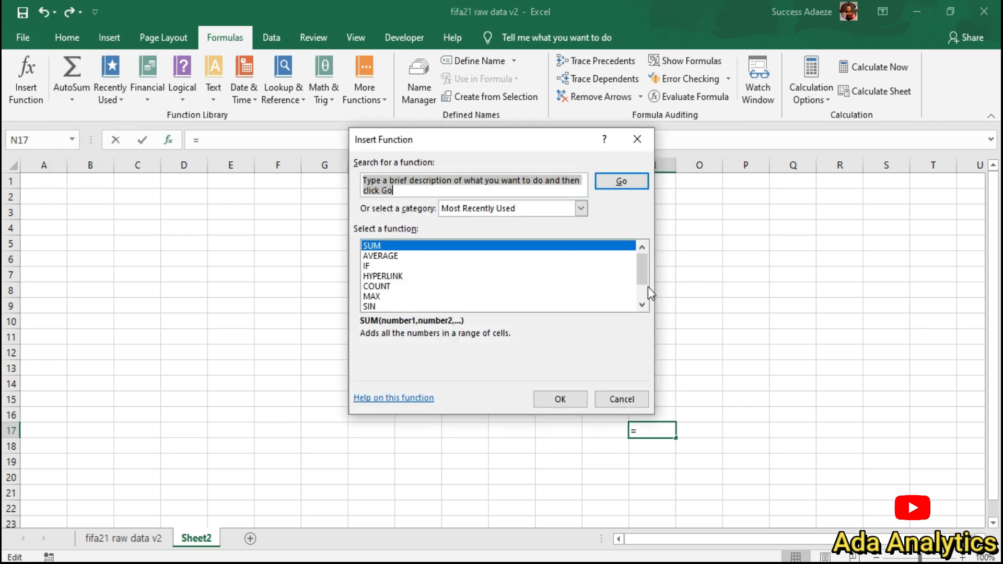
{"action": "scroll", "coordinate": [646, 270], "scroll_direction": "down", "scroll_amount": 1}
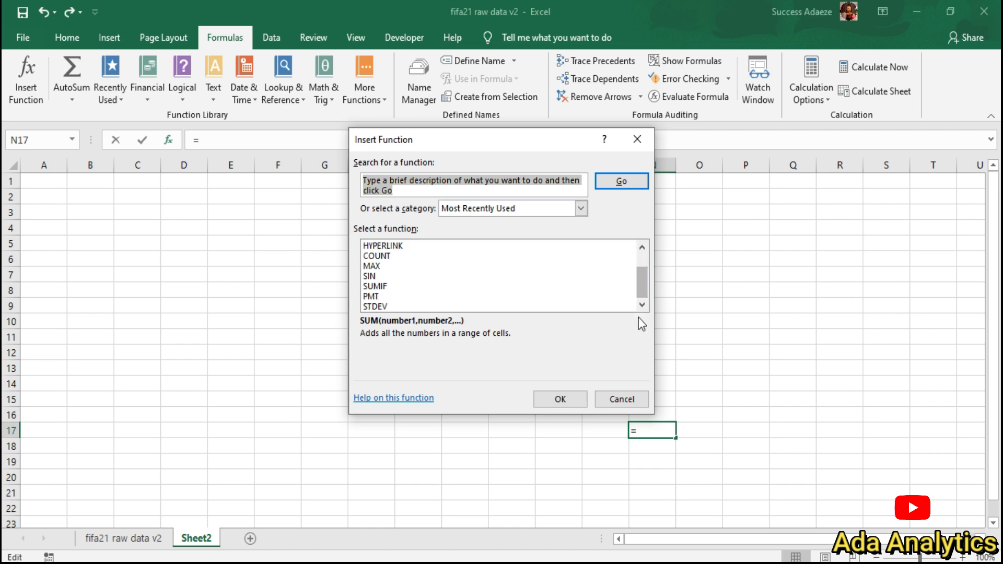
{"action": "left_click", "coordinate": [607, 401]}
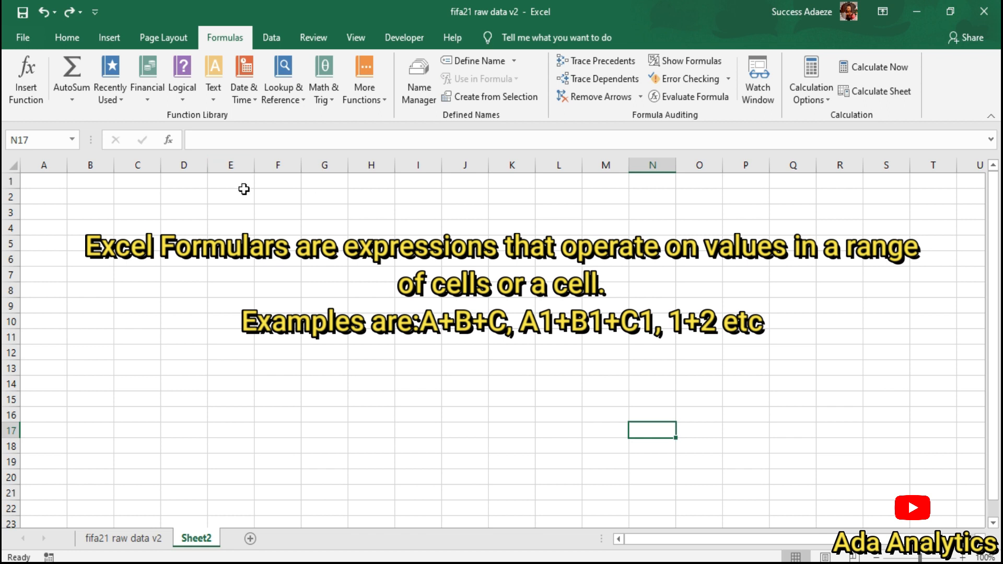
Step: Enter the headings FORMULAR in D4 and FUNCTIONS in F4
{"action": "left_click", "coordinate": [187, 230]}
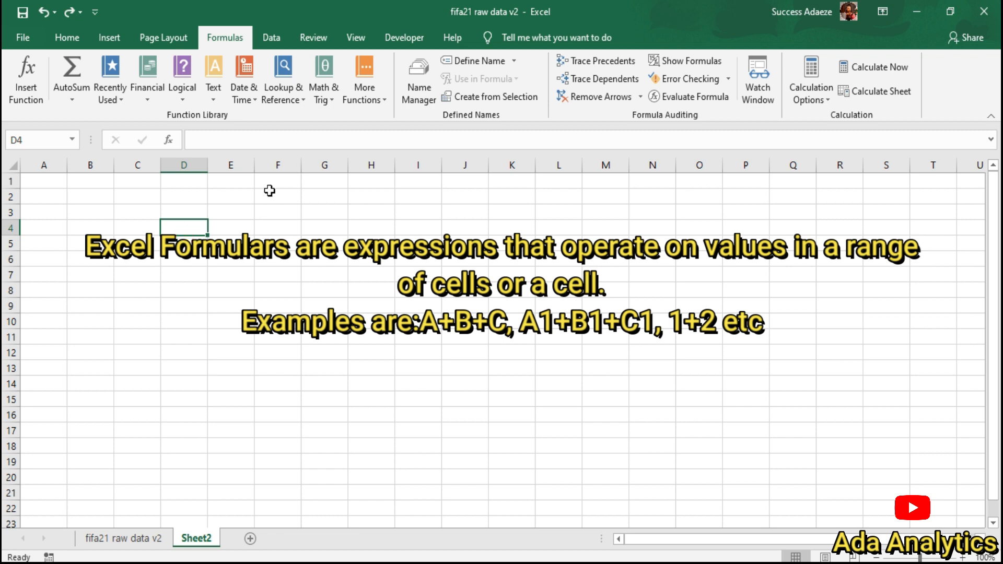
{"action": "type", "text": "fprm"}
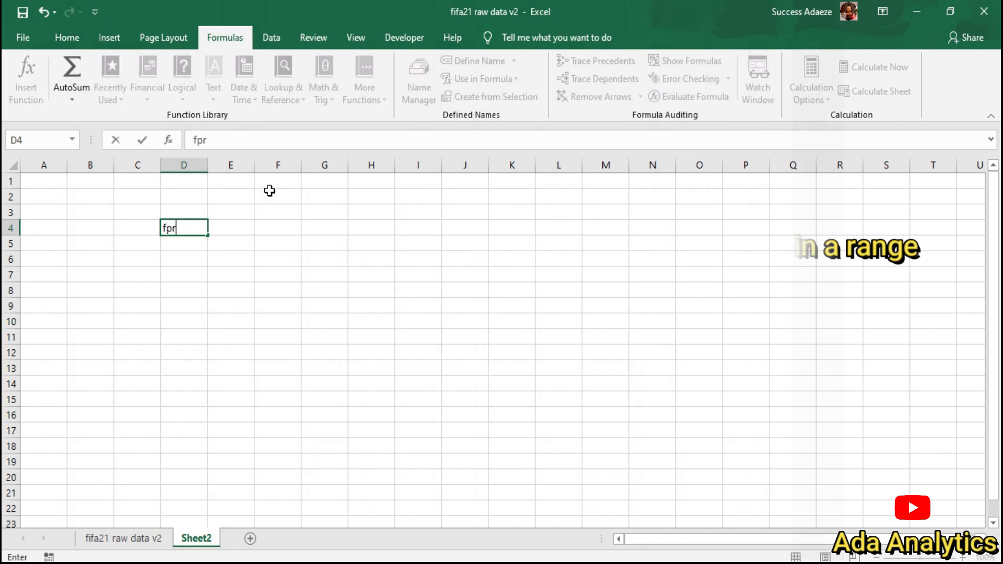
{"action": "key", "text": "BackSpace"}
{"action": "key", "text": "BackSpace"}
{"action": "key", "text": "BackSpace"}
{"action": "key", "text": "BackSpace"}
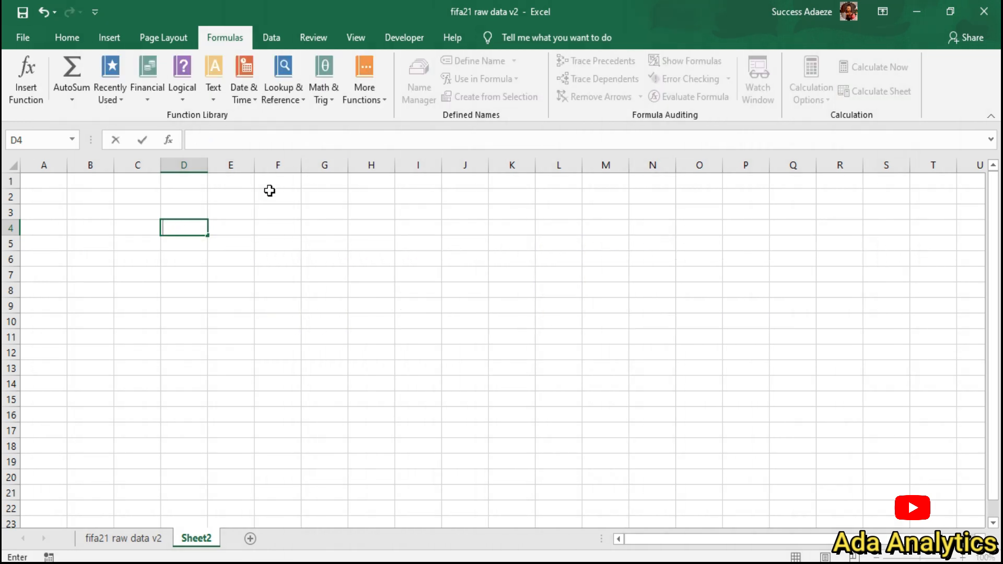
{"action": "type", "text": "FORM"}
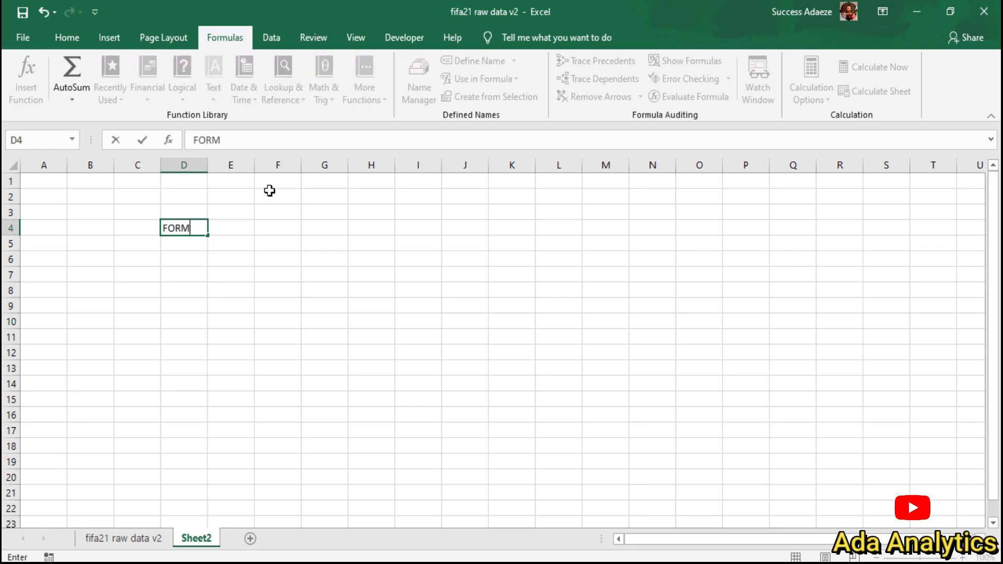
{"action": "type", "text": "ULAR"}
{"action": "left_click", "coordinate": [261, 224]}
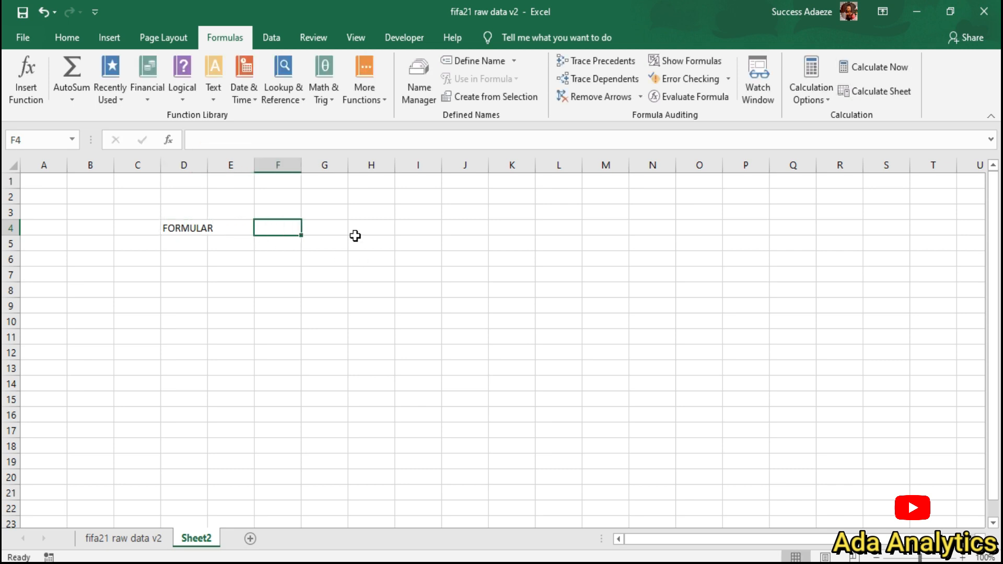
{"action": "type", "text": "FUNCTIONS"}
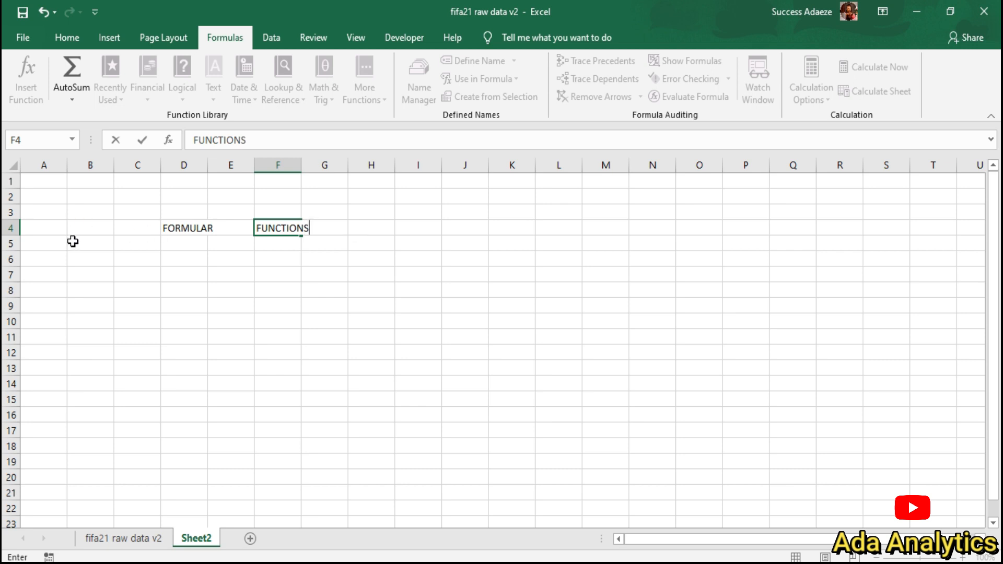
{"action": "left_click", "coordinate": [46, 243]}
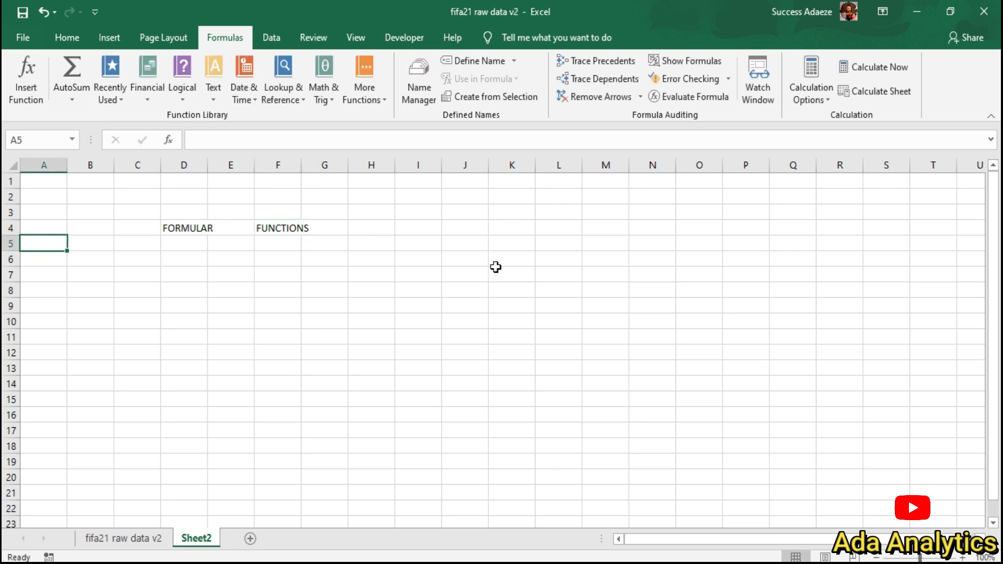
Step: Enter 41 in A5 and 34 in B5
{"action": "type", "text": "41"}
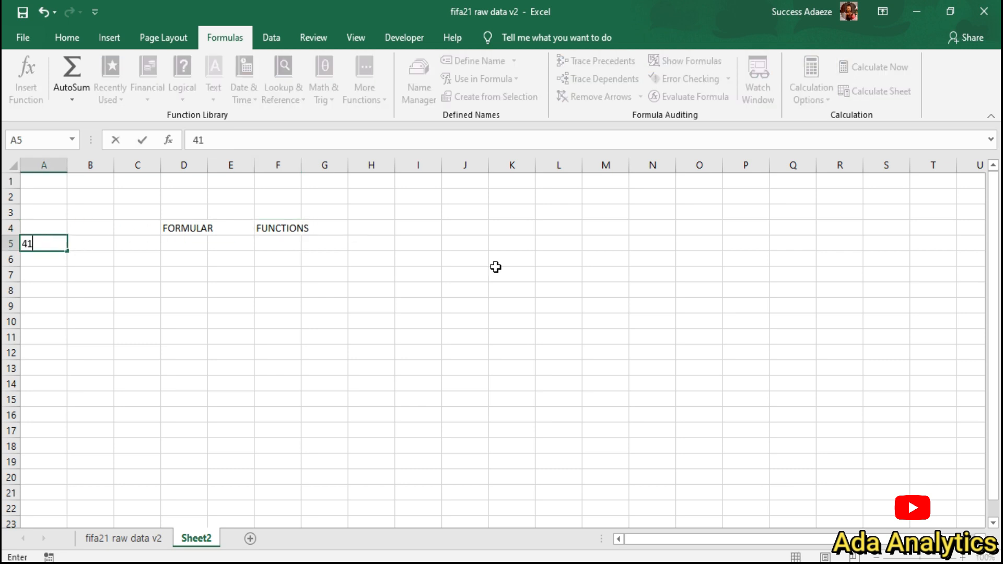
{"action": "left_click", "coordinate": [99, 243]}
{"action": "type", "text": "34"}
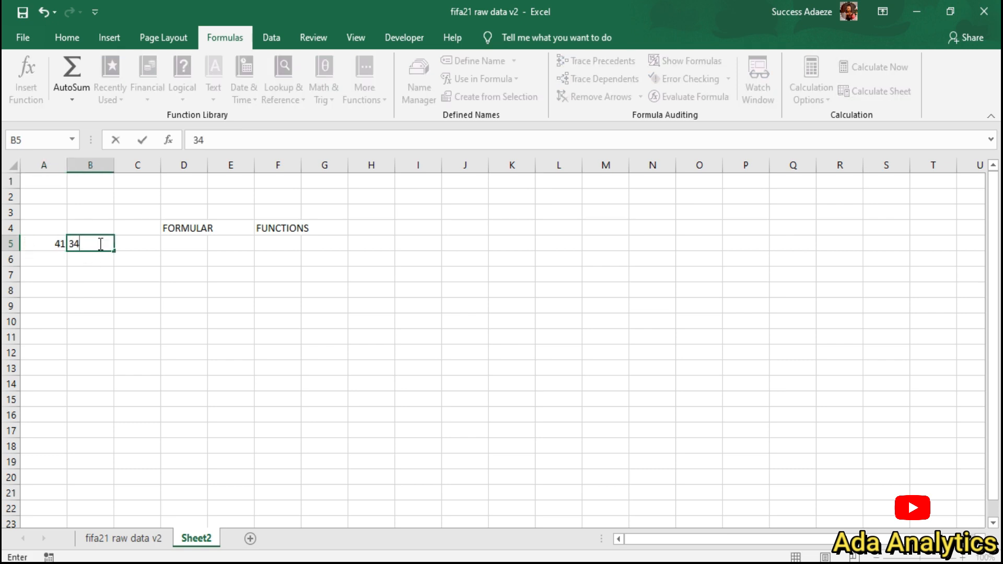
{"action": "left_click", "coordinate": [191, 247]}
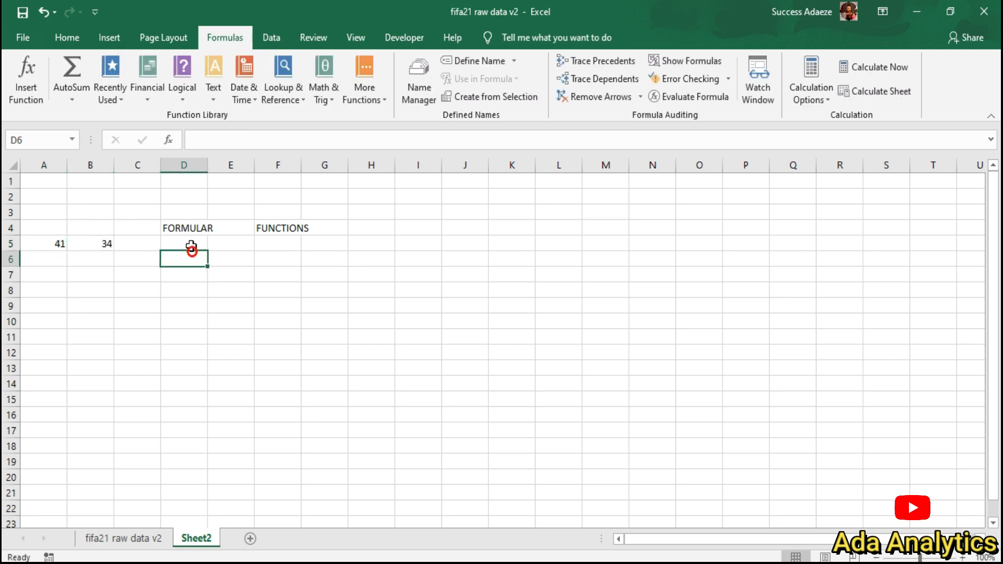
Step: Add them in D5 with the formula =A5+B5, giving 75
{"action": "type", "text": "="}
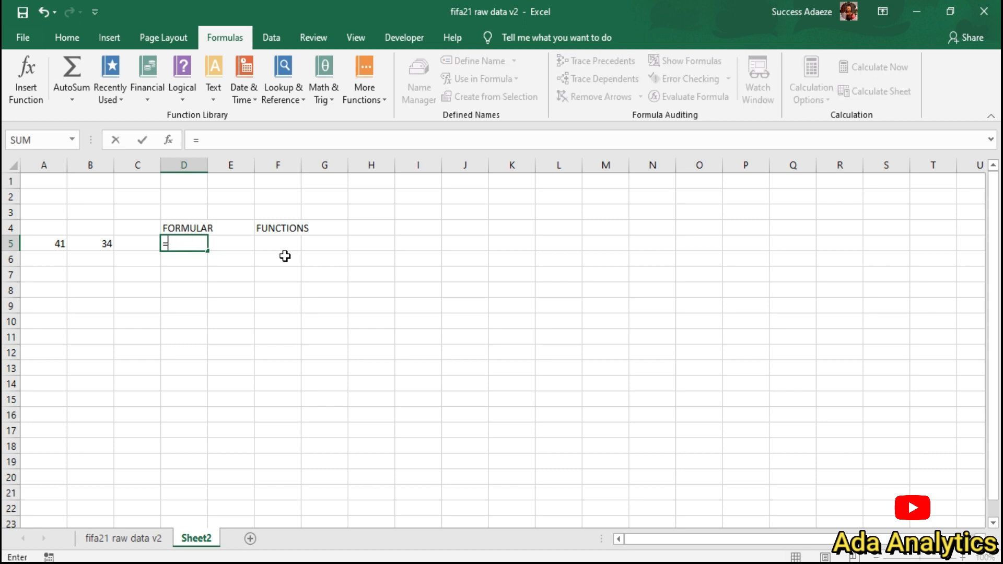
{"action": "left_click", "coordinate": [58, 244]}
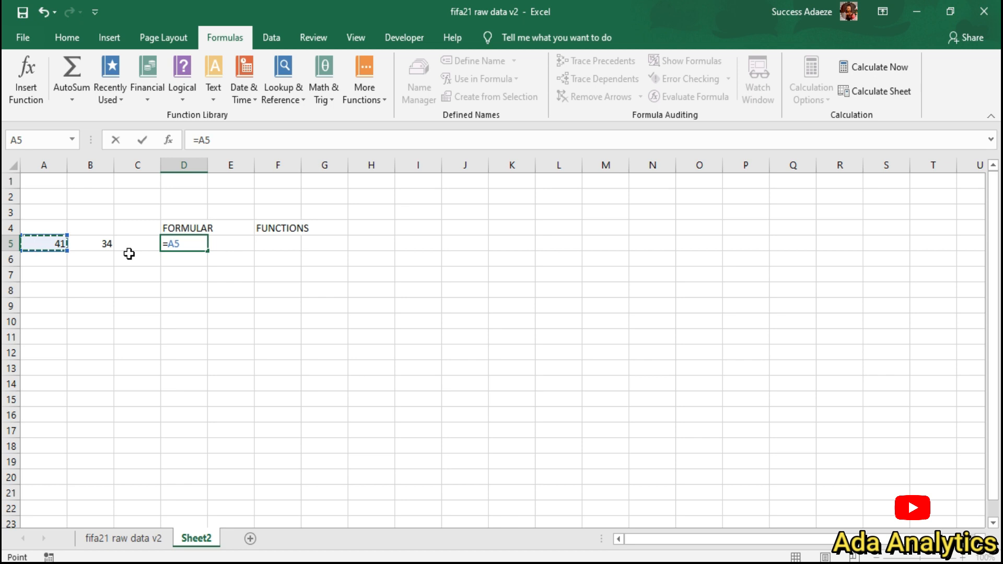
{"action": "type", "text": "+"}
{"action": "left_click", "coordinate": [84, 243]}
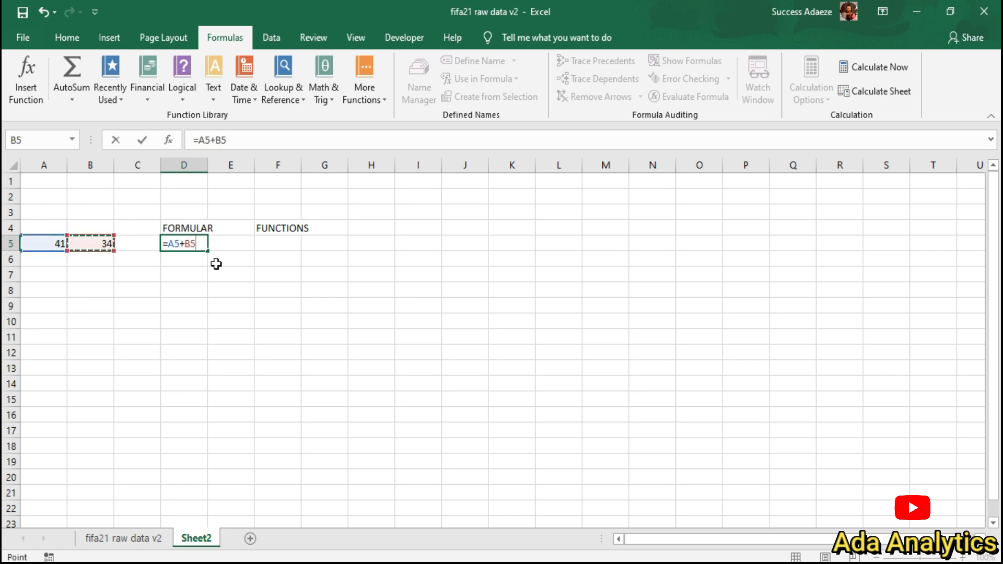
{"action": "key", "text": "Return"}
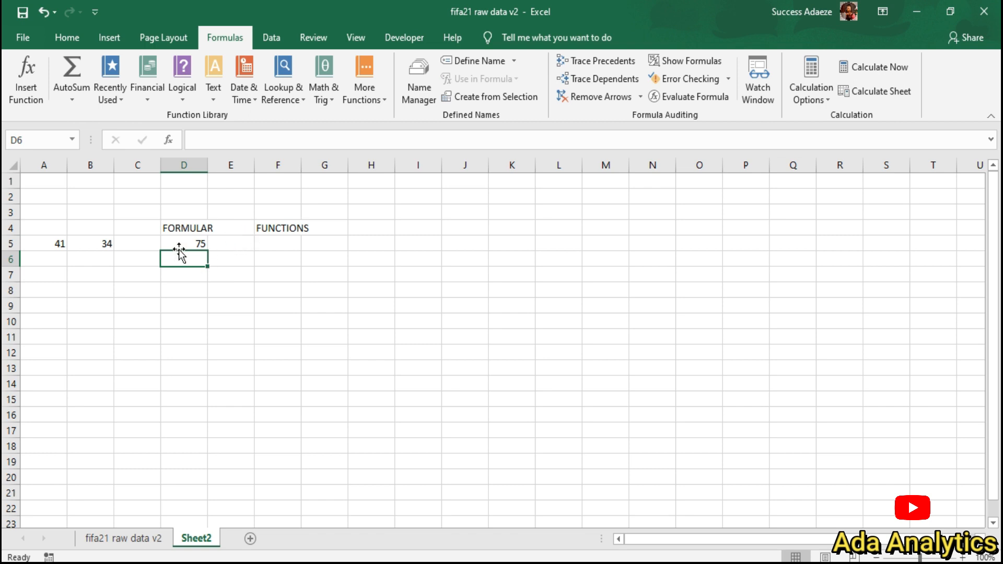
{"action": "left_click", "coordinate": [269, 244]}
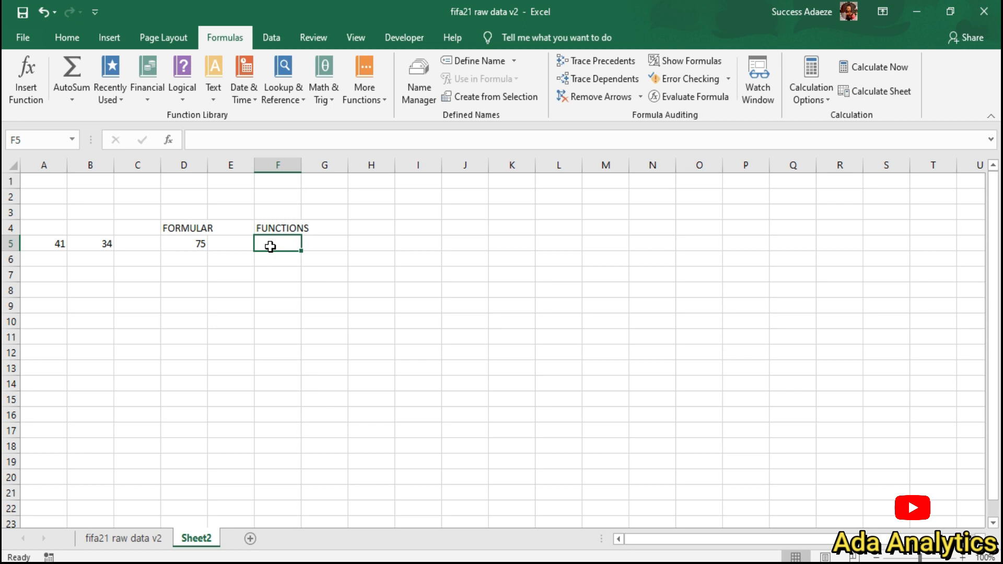
Step: Enter =SUM(A5,B5) in F5 under FUNCTIONS, showing 75
{"action": "type", "text": "="}
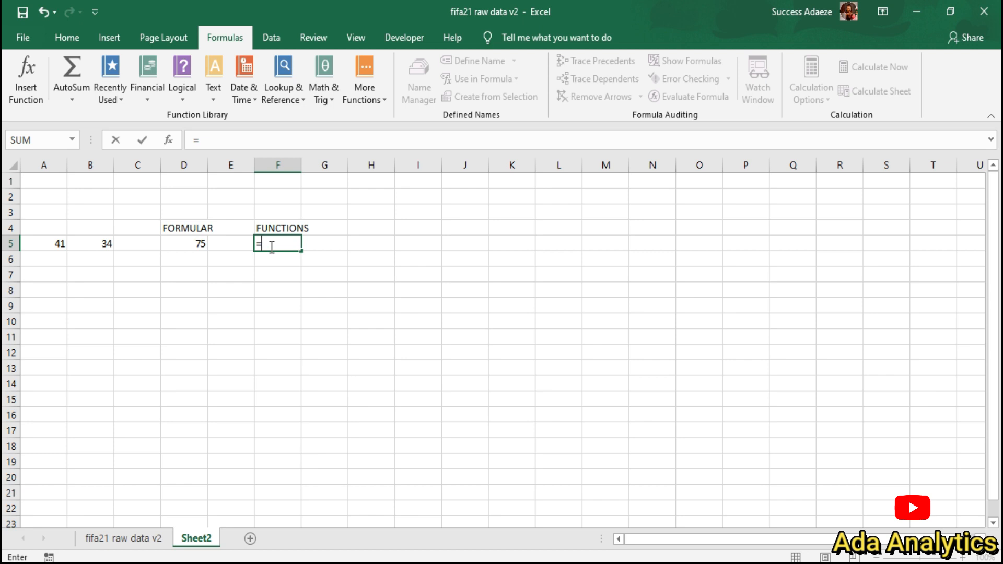
{"action": "type", "text": "SU"}
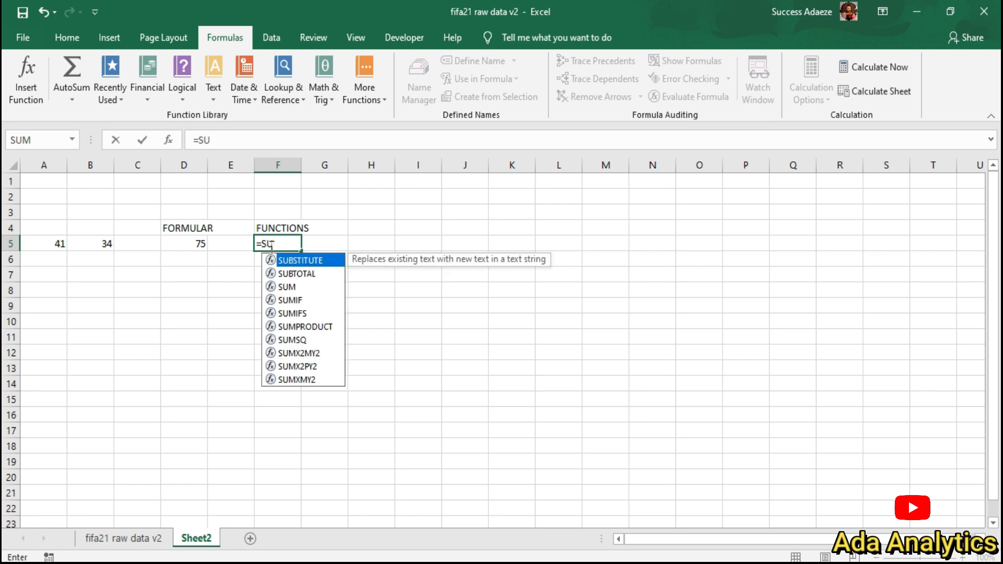
{"action": "type", "text": "M"}
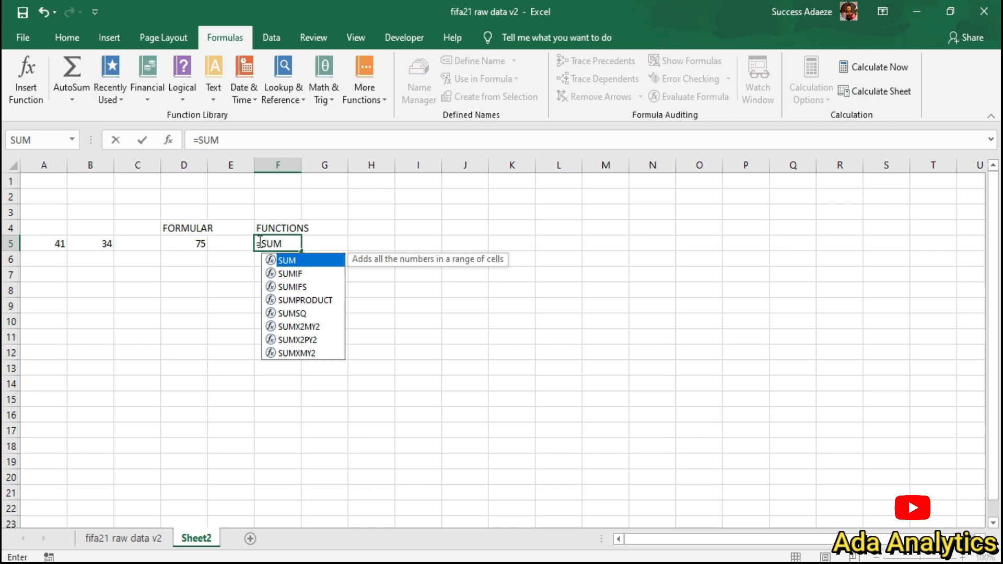
{"action": "left_click", "coordinate": [292, 259]}
{"action": "key", "text": "Tab"}
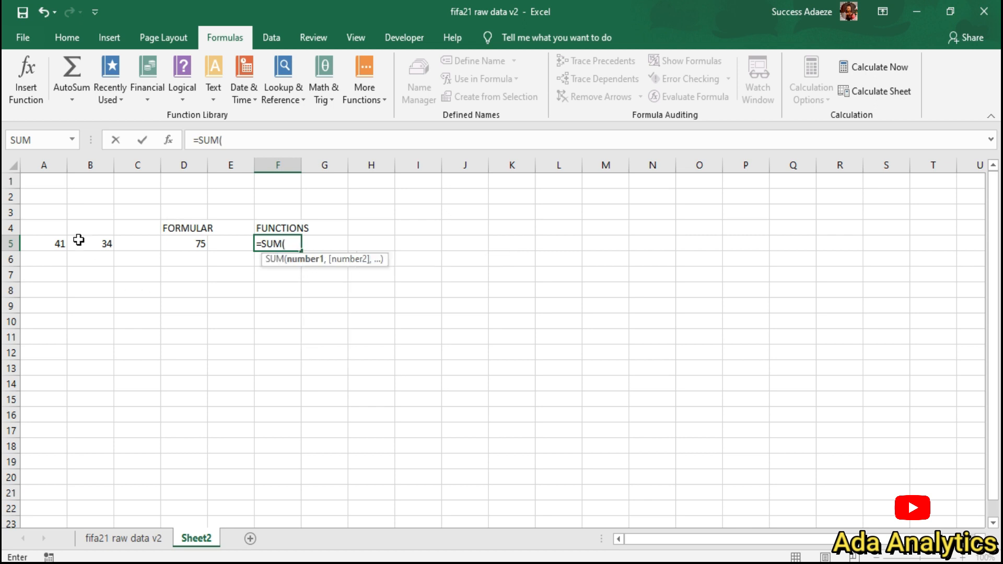
{"action": "left_click", "coordinate": [57, 244]}
{"action": "type", "text": ","}
{"action": "left_click", "coordinate": [99, 243]}
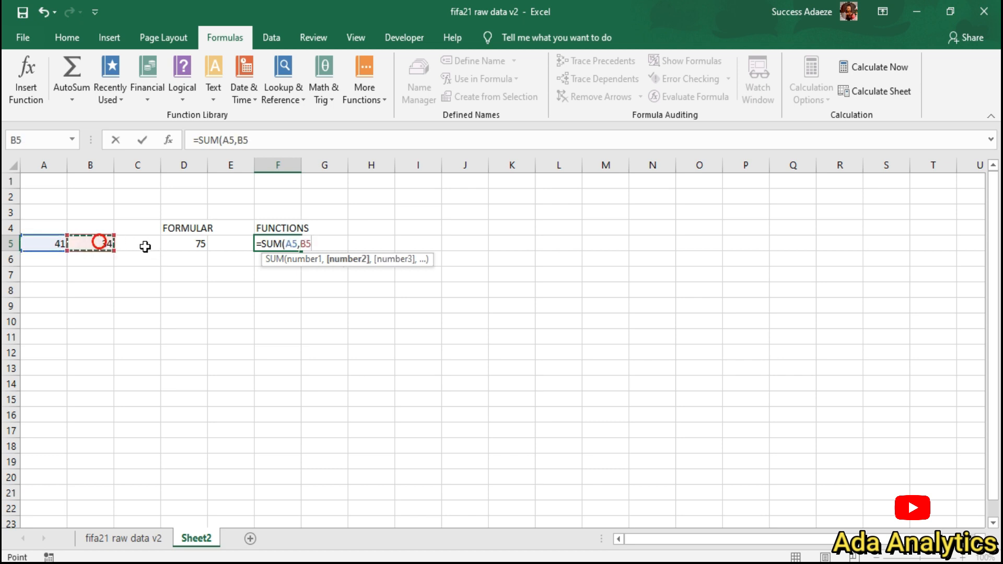
{"action": "type", "text": ")"}
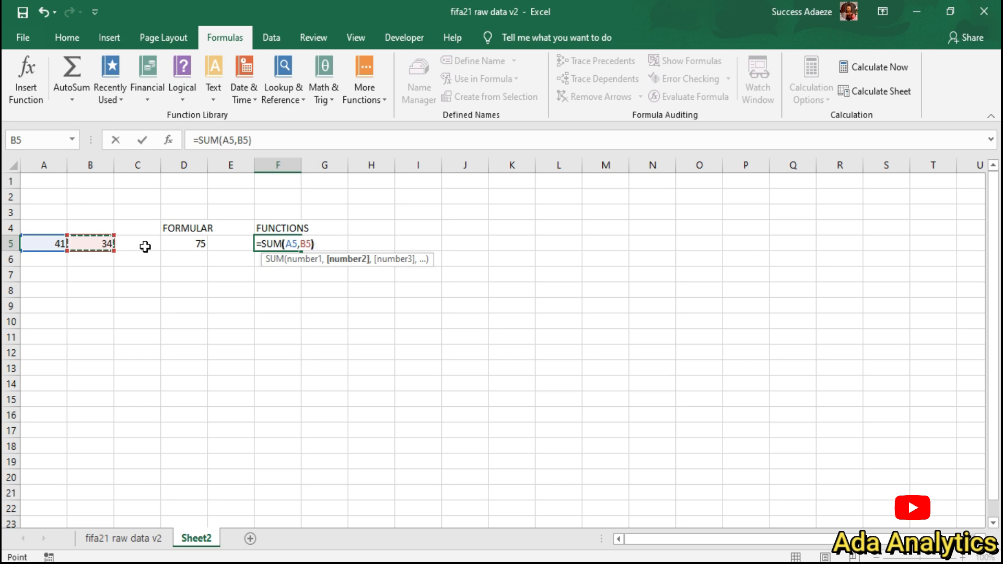
{"action": "key", "text": "Return"}
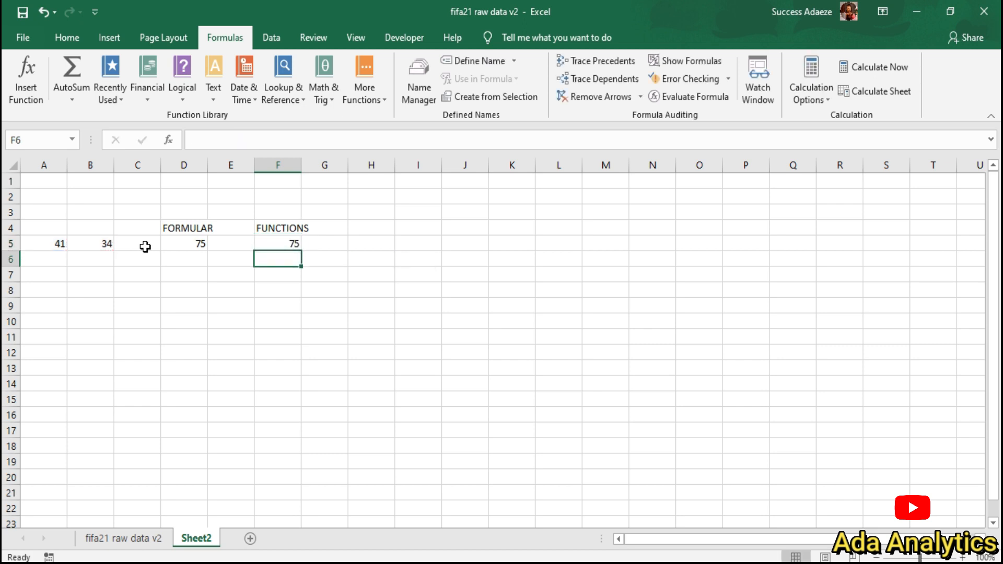
{"action": "left_click", "coordinate": [342, 242]}
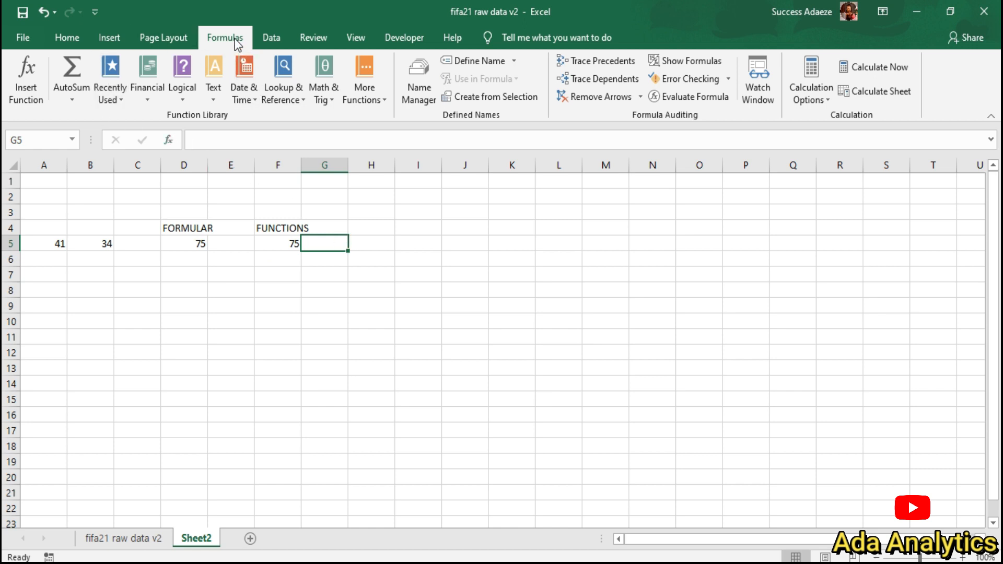
Step: Insert an AutoSum in G5 and change its arguments to A5,B5, giving another 75
{"action": "left_click", "coordinate": [75, 105]}
{"action": "left_click", "coordinate": [103, 120]}
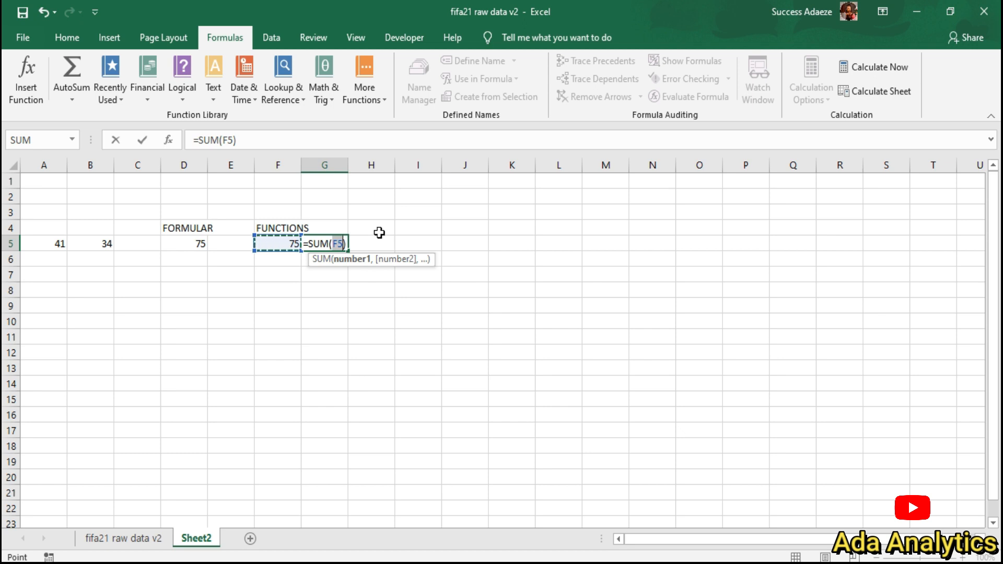
{"action": "key", "text": "BackSpace"}
{"action": "left_click", "coordinate": [52, 244]}
{"action": "type", "text": ","}
{"action": "left_click", "coordinate": [113, 250]}
{"action": "key", "text": "Return"}
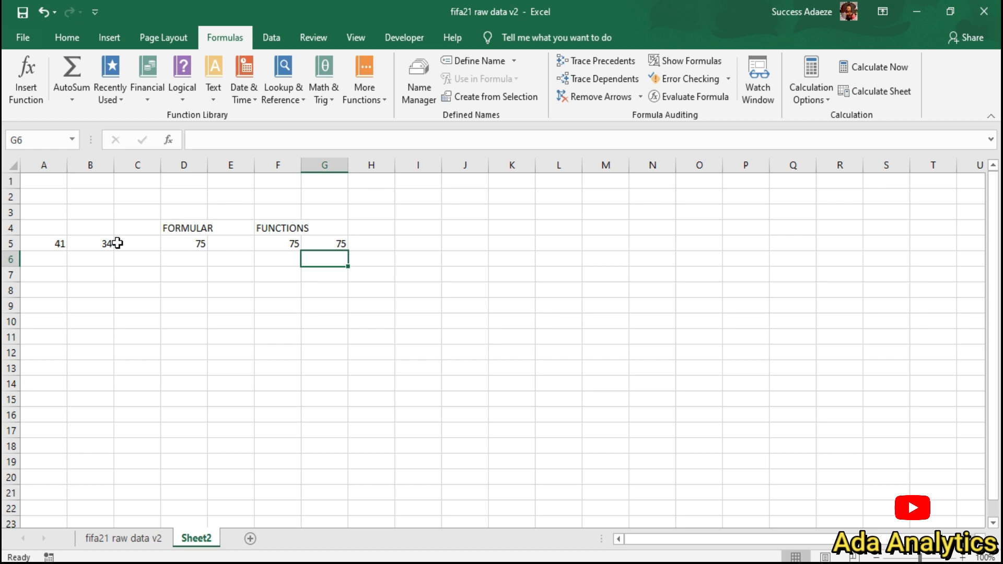
Step: Enter the pairs 34/15 and 15/20 in A6:B7
{"action": "left_click", "coordinate": [53, 261]}
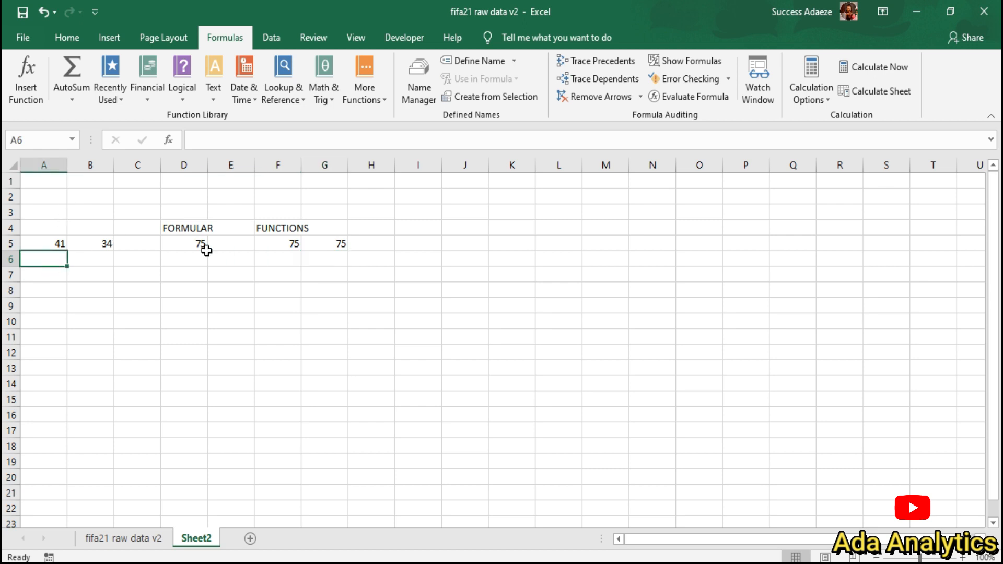
{"action": "type", "text": "345"}
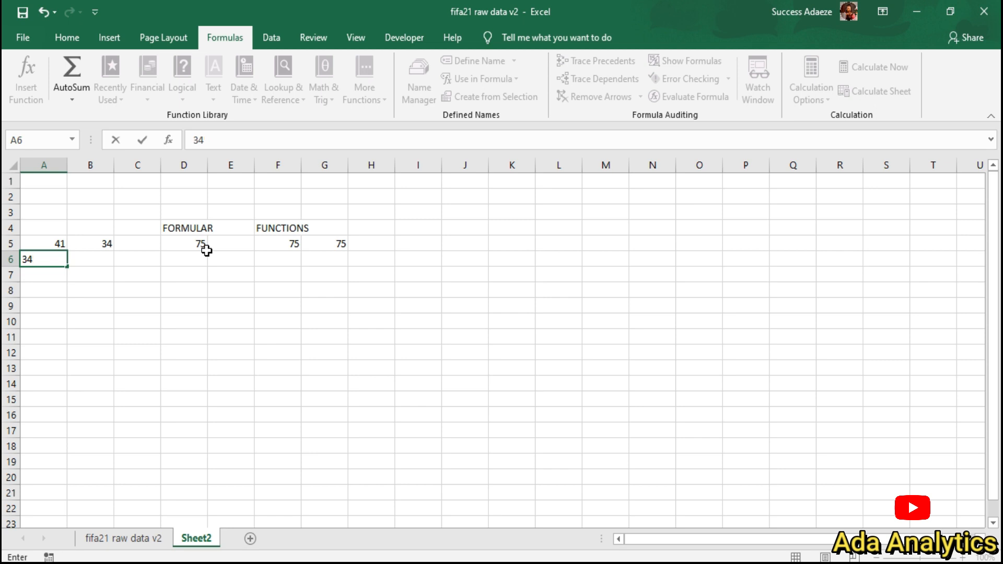
{"action": "key", "text": "Tab"}
{"action": "type", "text": "15"}
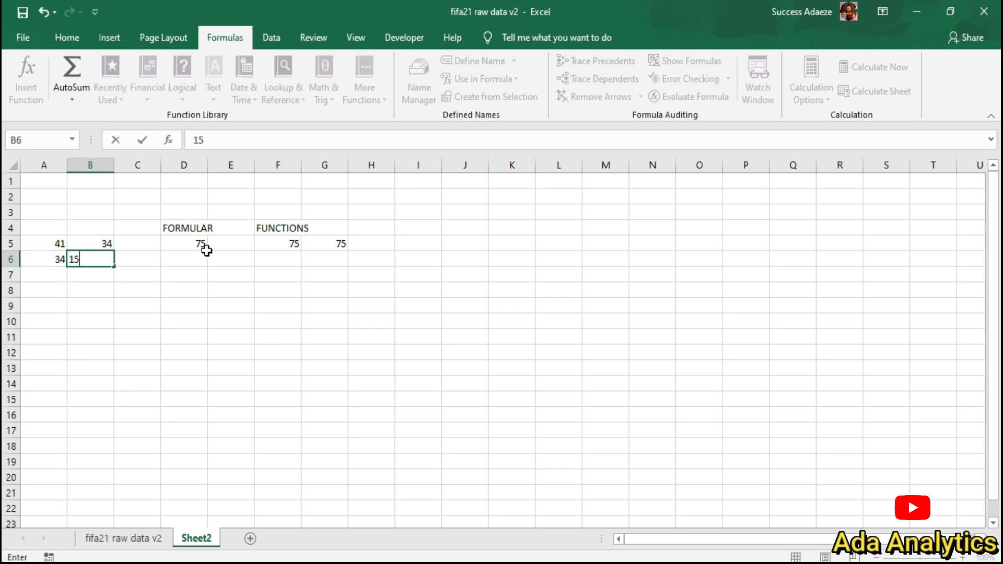
{"action": "key", "text": "Return"}
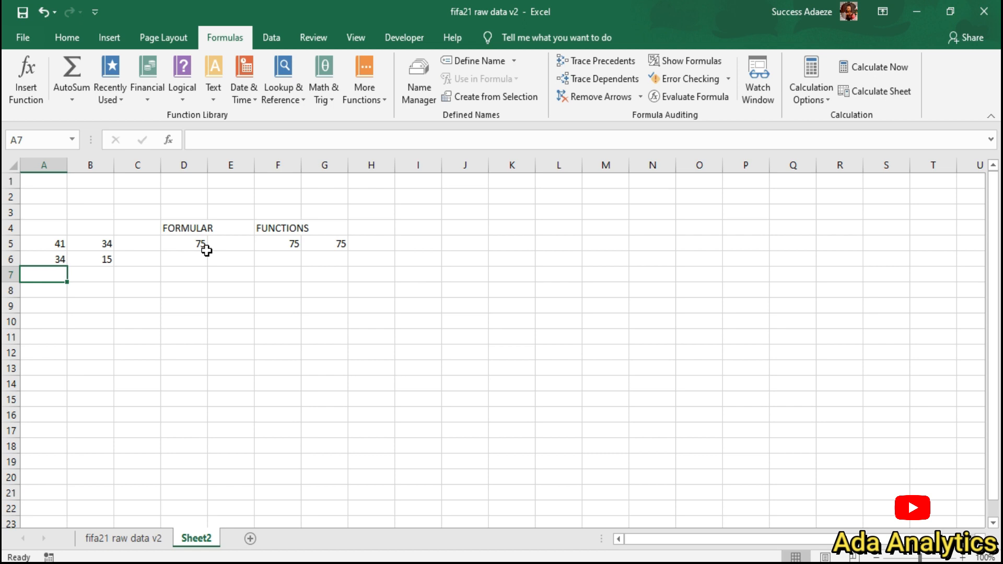
{"action": "type", "text": "15"}
{"action": "key", "text": "Right"}
{"action": "type", "text": "20"}
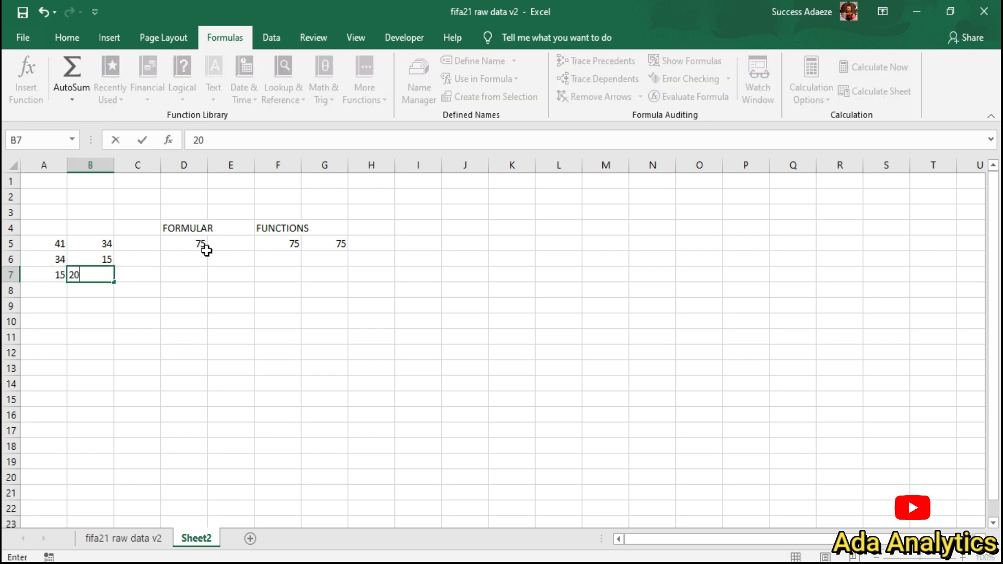
{"action": "key", "text": "Return"}
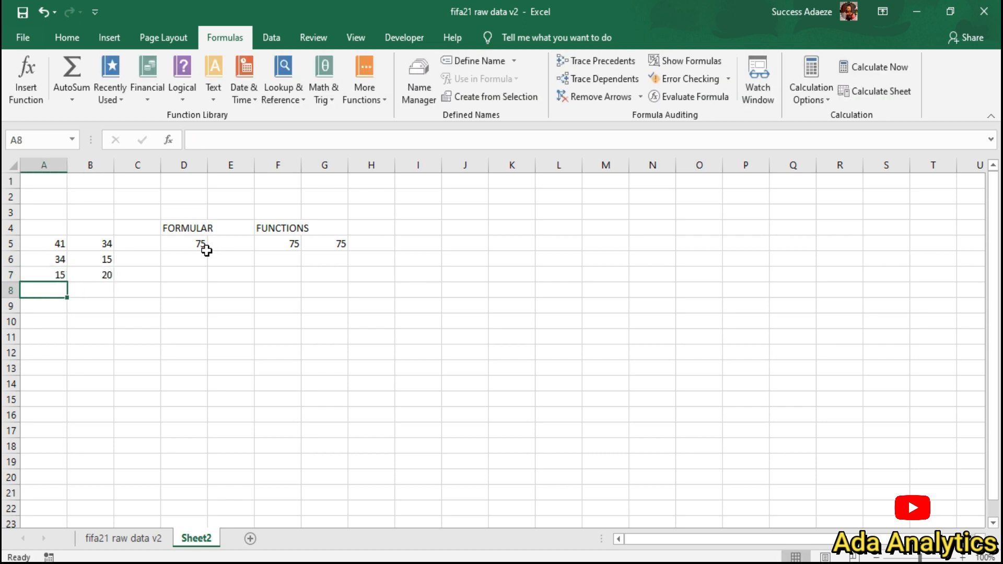
Step: Enter the pairs 33/34 and 23/34 in A8:B9
{"action": "type", "text": "33"}
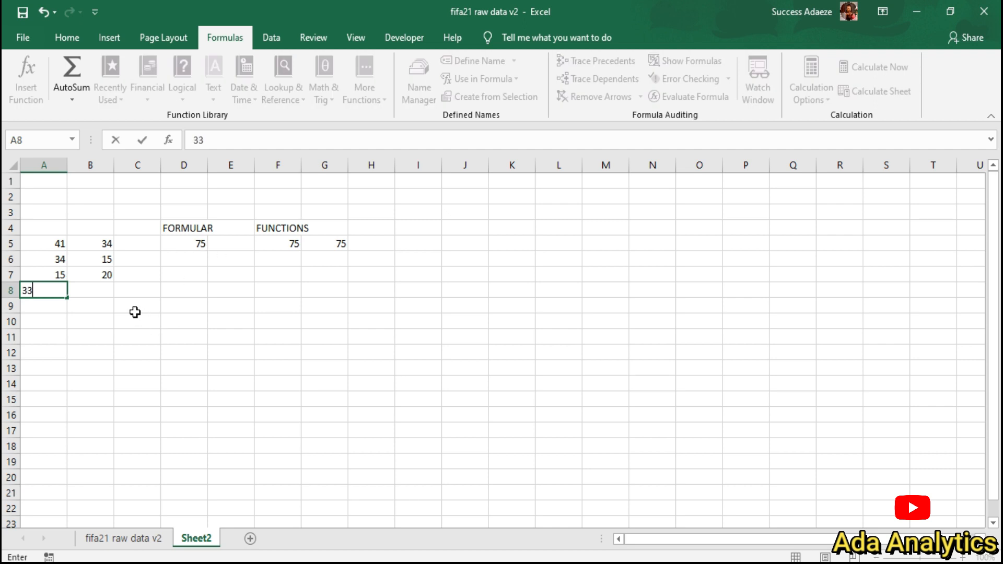
{"action": "left_click", "coordinate": [84, 290]}
{"action": "type", "text": "34"}
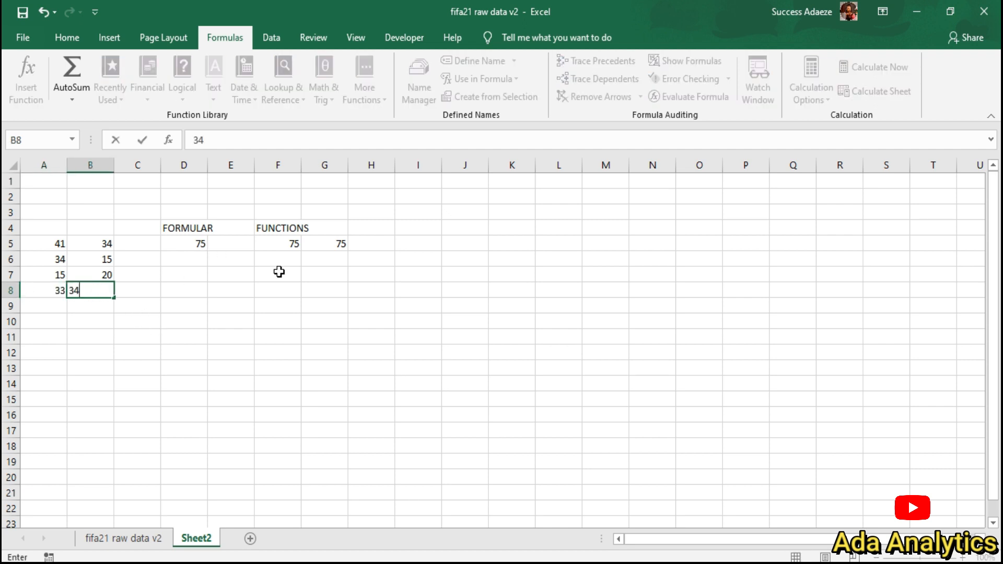
{"action": "left_click", "coordinate": [60, 307]}
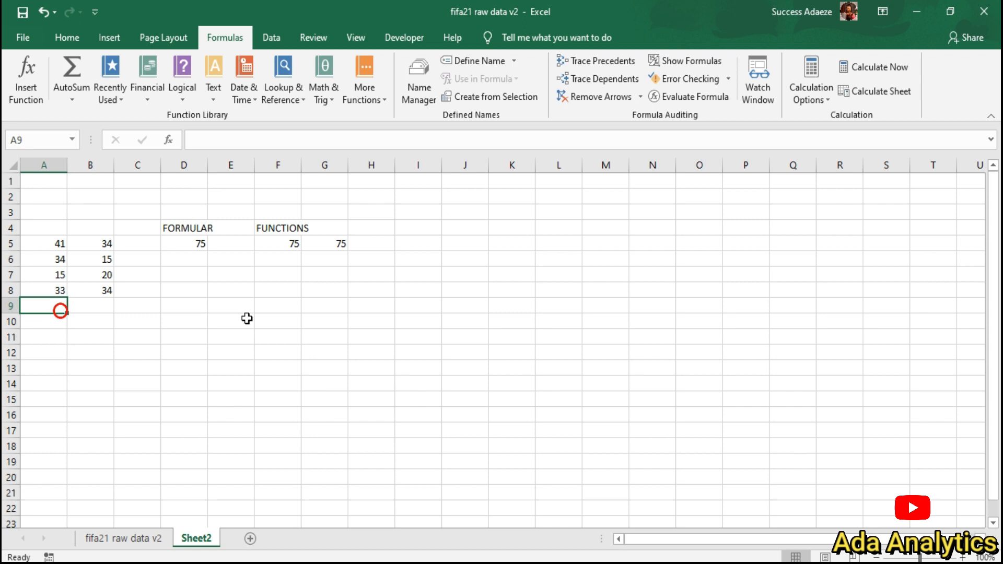
{"action": "type", "text": "23"}
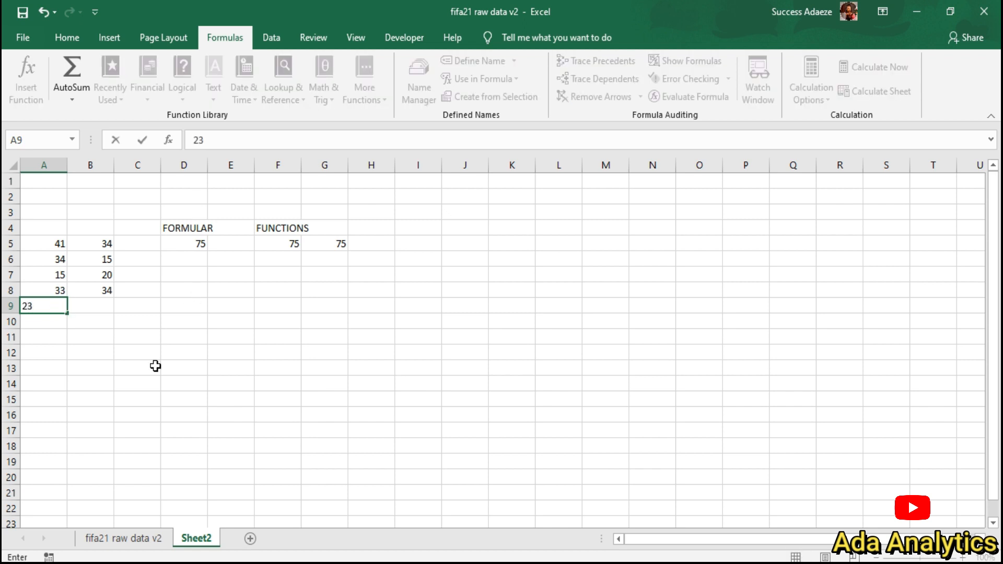
{"action": "left_click", "coordinate": [99, 308]}
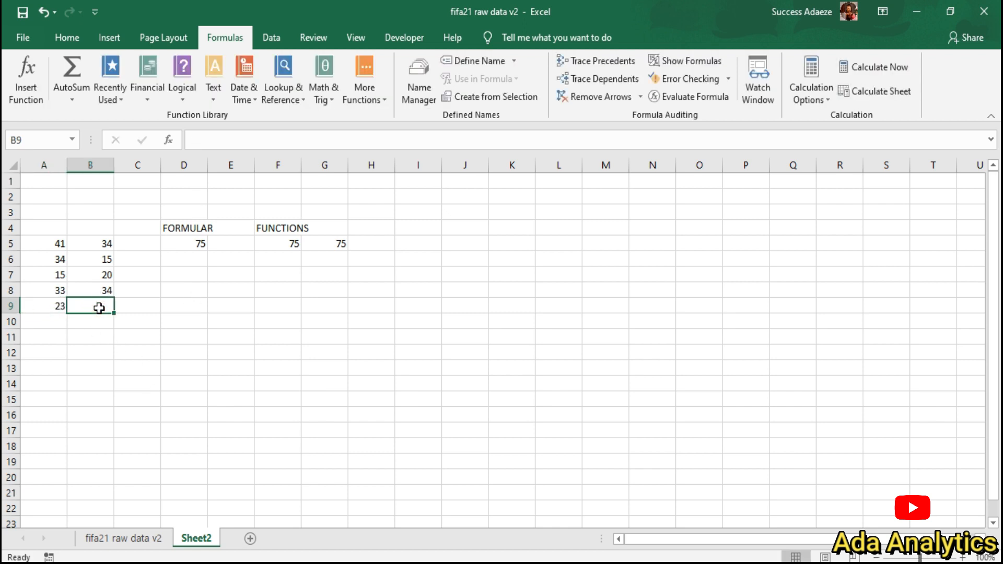
{"action": "type", "text": "34"}
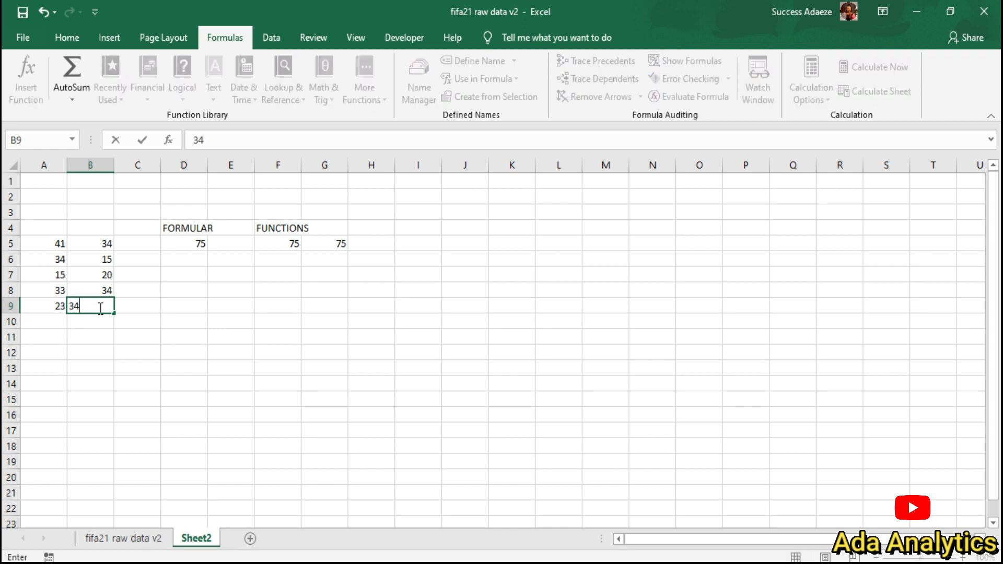
{"action": "left_click", "coordinate": [192, 259]}
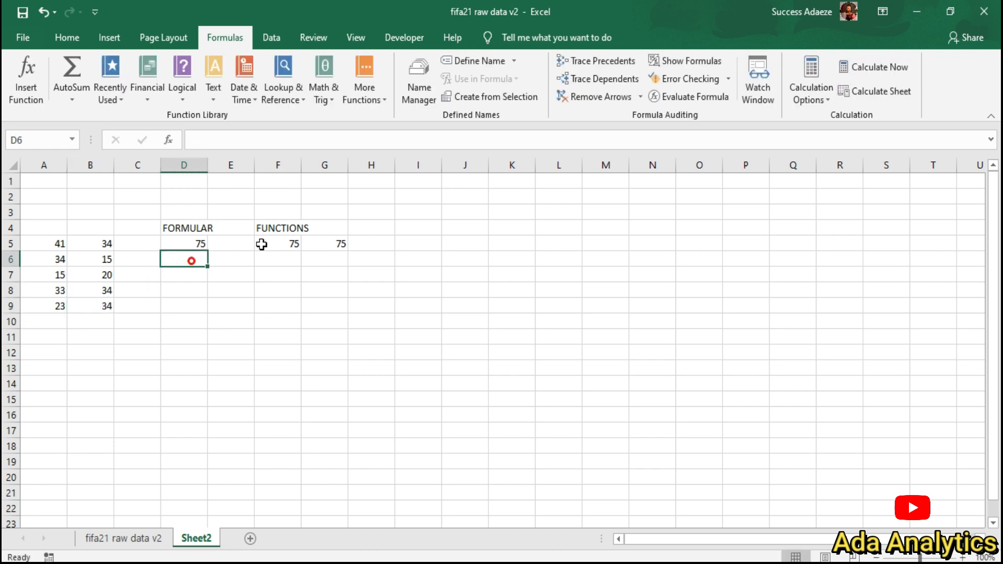
Step: Enter =SUM(A6,B6) in F6, giving 49
{"action": "left_click", "coordinate": [284, 261]}
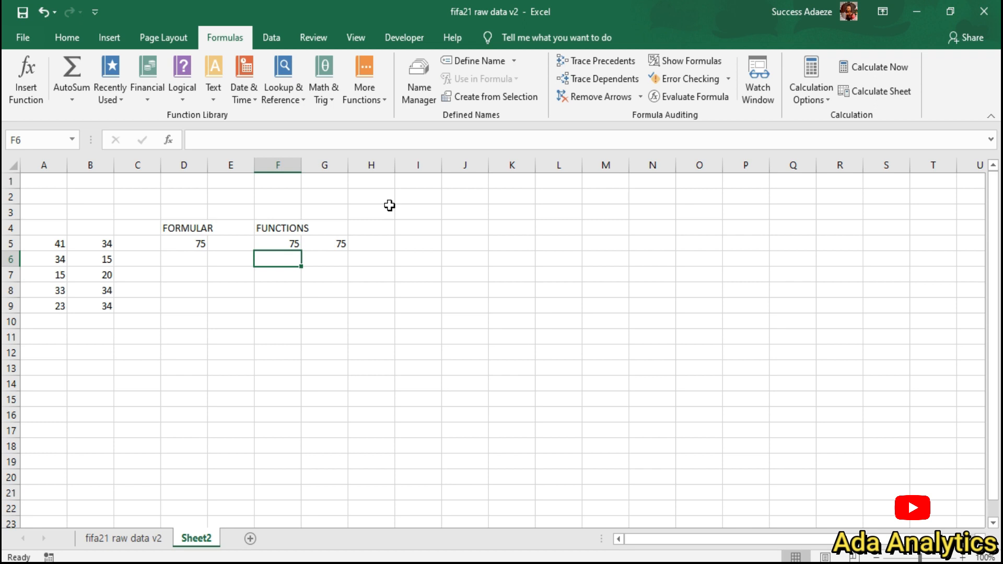
{"action": "type", "text": "=SUM("}
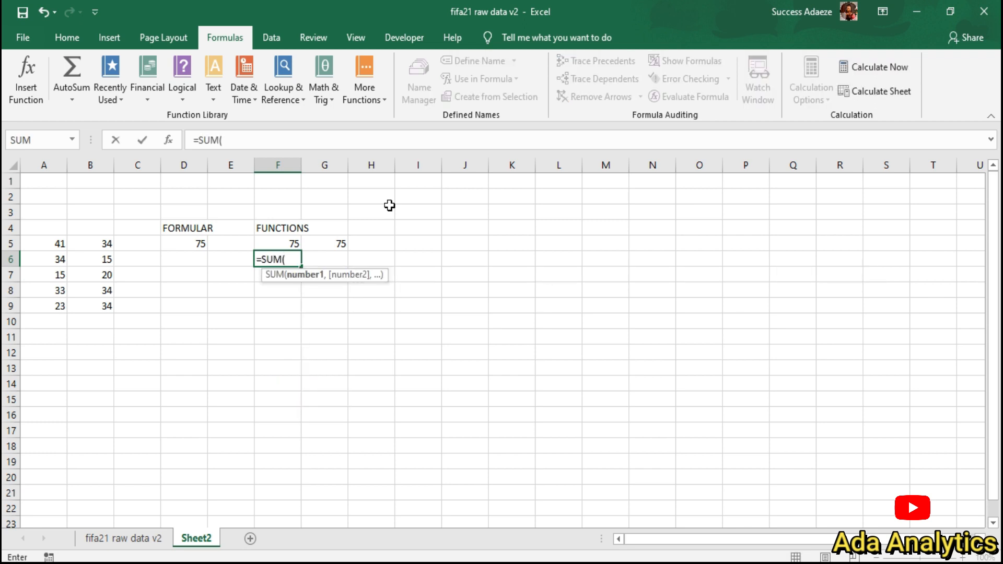
{"action": "left_click", "coordinate": [55, 258]}
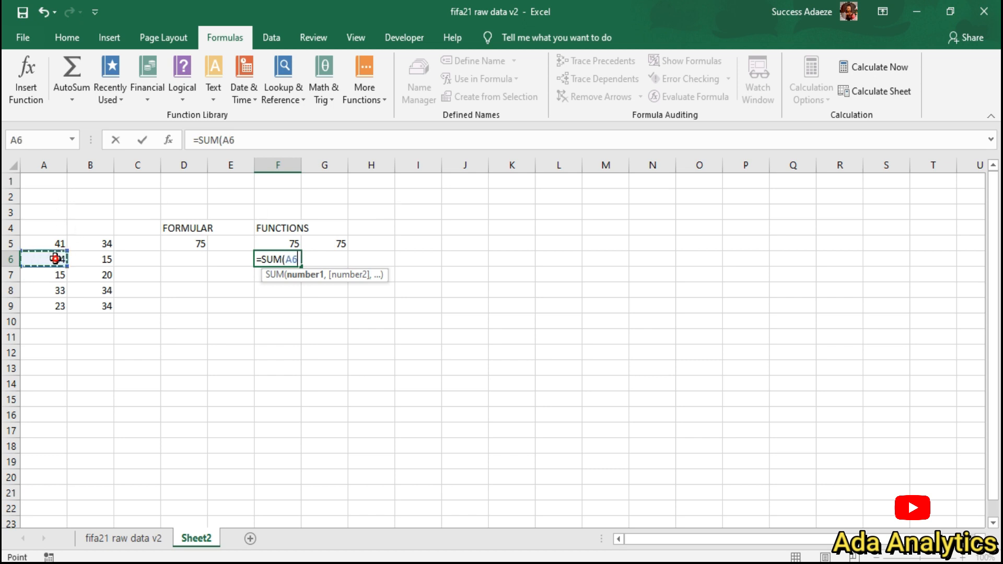
{"action": "type", "text": ","}
{"action": "left_click", "coordinate": [85, 258]}
{"action": "type", "text": ")"}
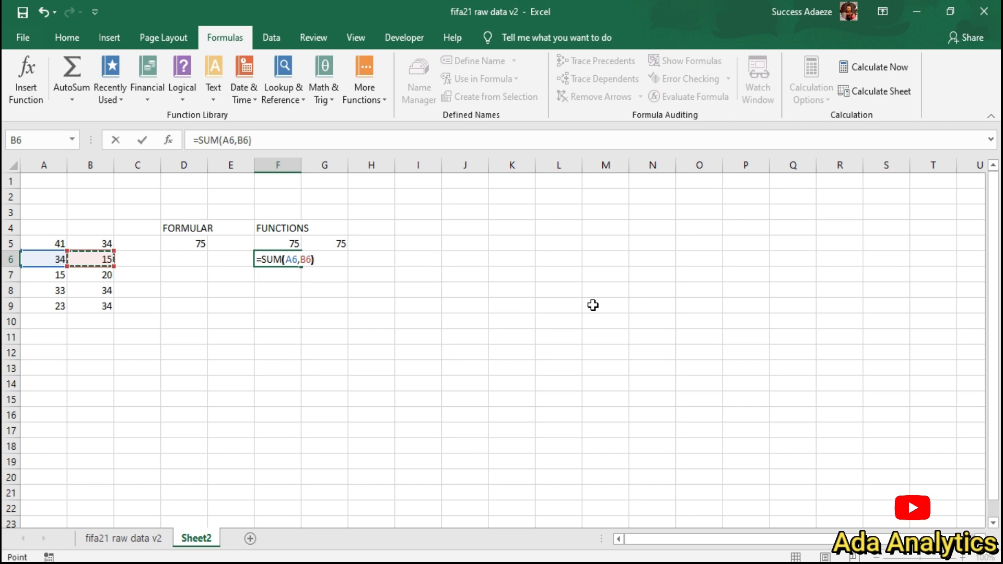
{"action": "key", "text": "Return"}
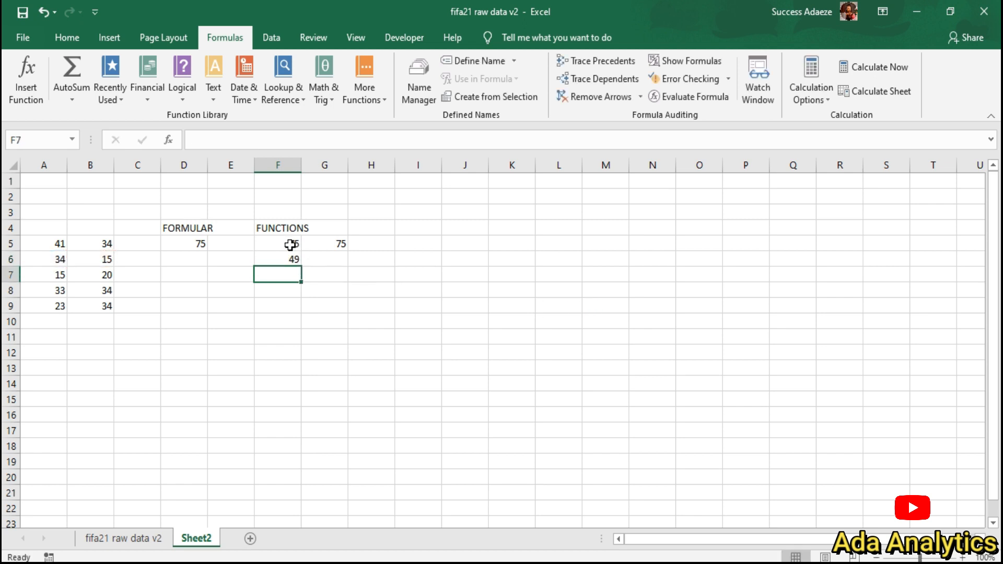
Step: Fill the SUM formula down to F9, showing 35, 67 and 57
{"action": "left_click_drag", "start_coordinate": [290, 245], "coordinate": [289, 258]}
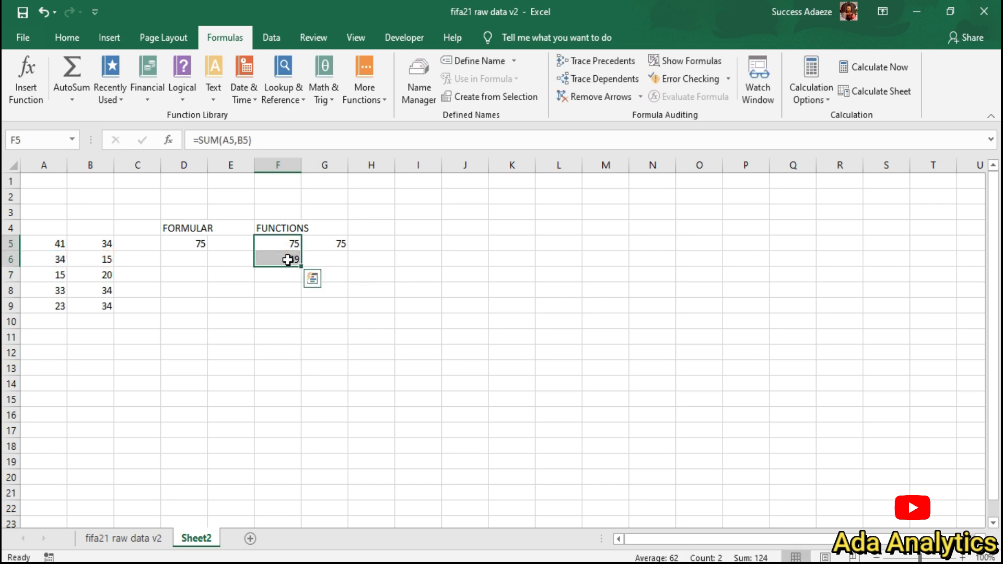
{"action": "left_click", "coordinate": [278, 258]}
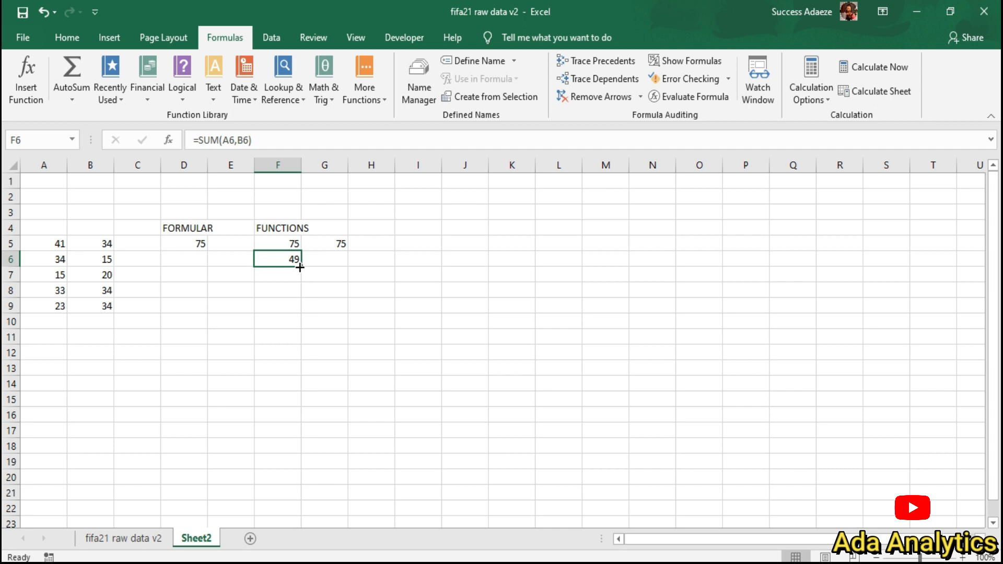
{"action": "left_click_drag", "start_coordinate": [300, 267], "coordinate": [299, 316]}
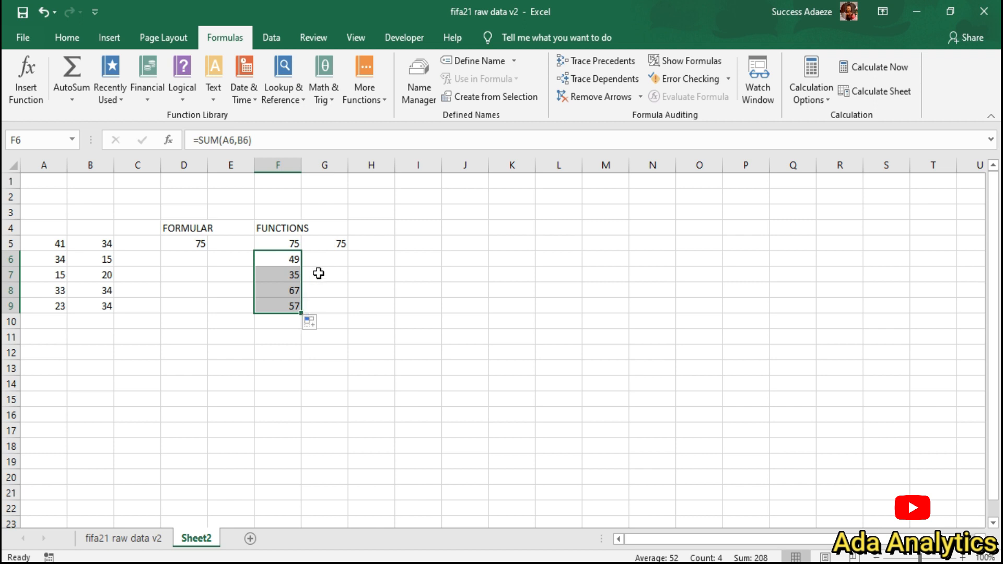
{"action": "left_click", "coordinate": [332, 245]}
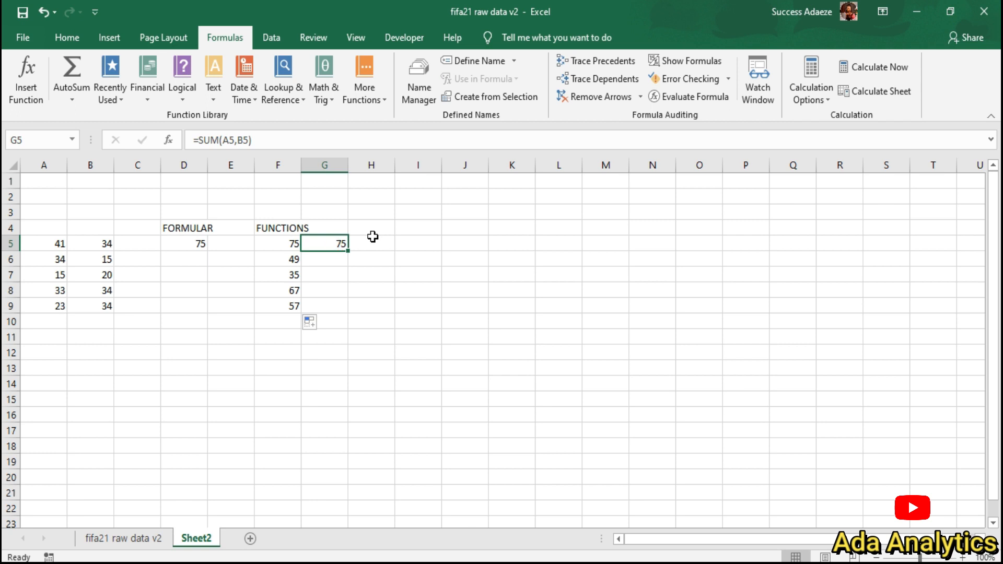
Step: Clear the extra sum in G5 and widen column F to fit FUNCTIONS
{"action": "key", "text": "BackSpace"}
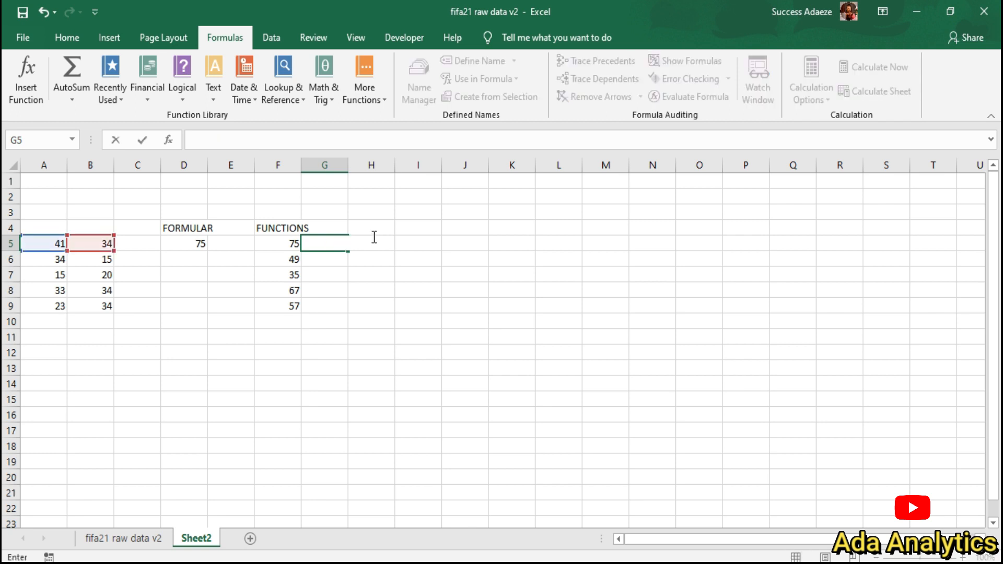
{"action": "left_click", "coordinate": [333, 226]}
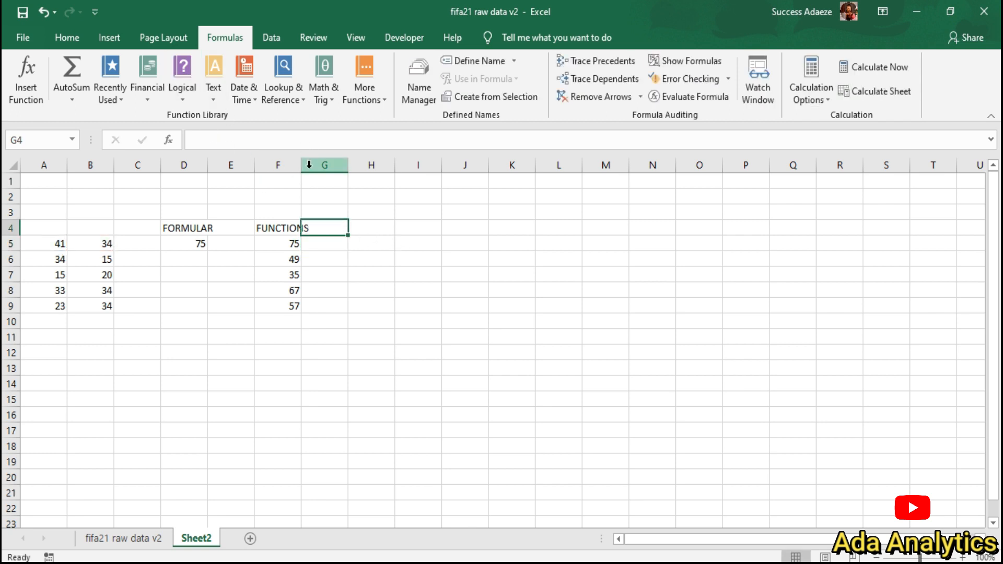
{"action": "left_click_drag", "start_coordinate": [301, 164], "coordinate": [411, 167]}
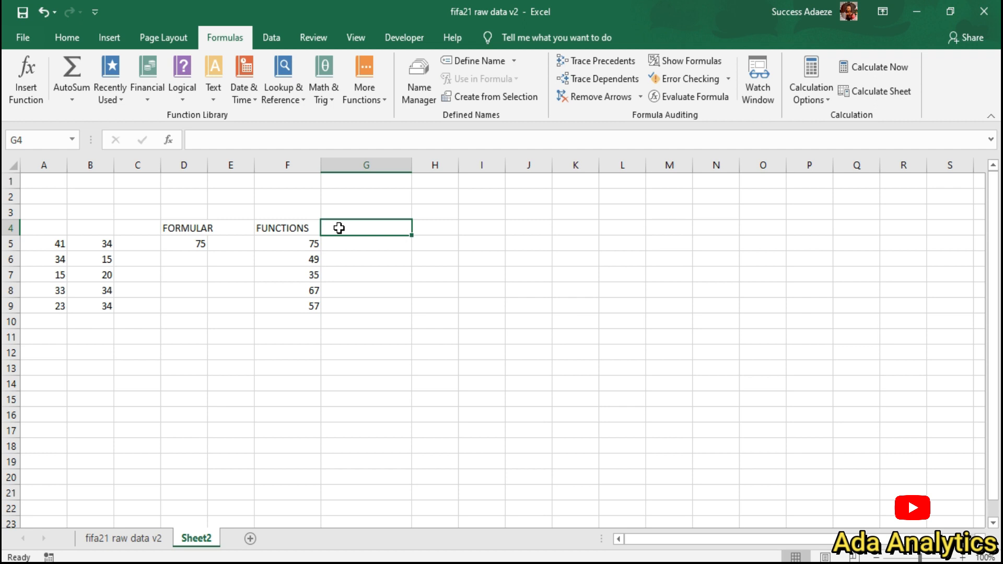
Step: Add the headings AVERAGE, COUNT, MIN and MAX in G4 through J4
{"action": "type", "text": "AVERAGE"}
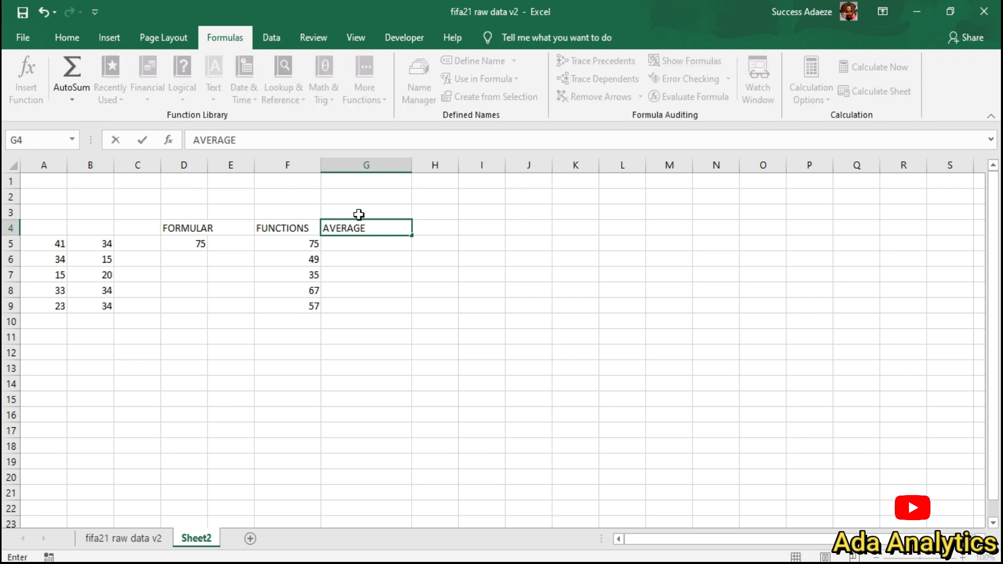
{"action": "left_click", "coordinate": [429, 228]}
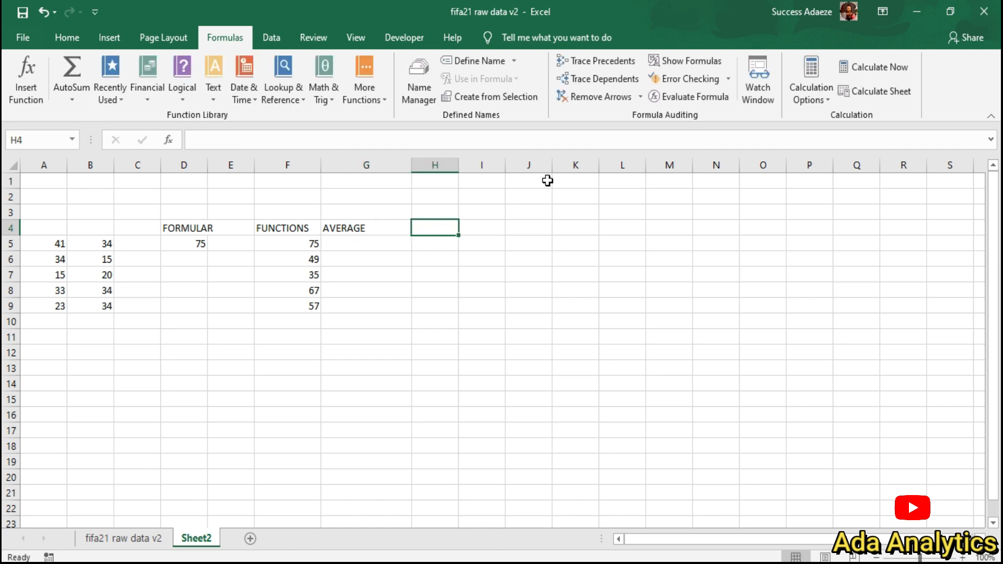
{"action": "type", "text": "CI"}
{"action": "key", "text": "BackSpace"}
{"action": "type", "text": "OUNT"}
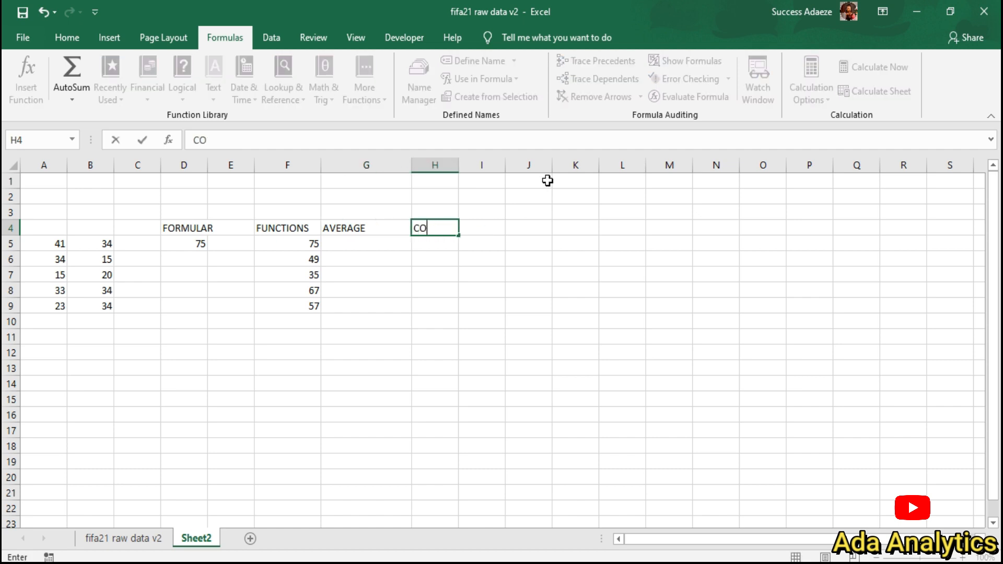
{"action": "left_click", "coordinate": [473, 229]}
{"action": "type", "text": "MIN"}
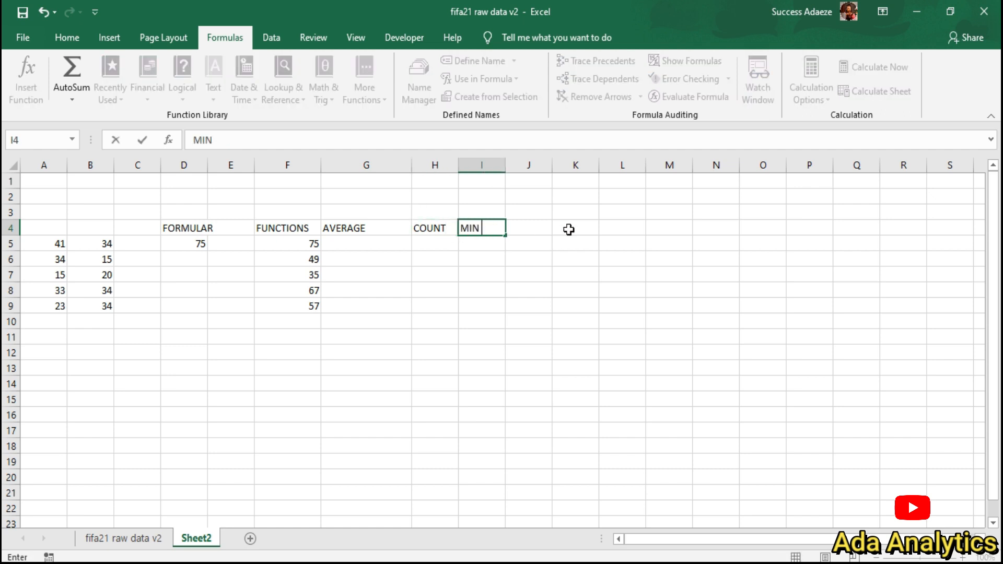
{"action": "left_click", "coordinate": [542, 225]}
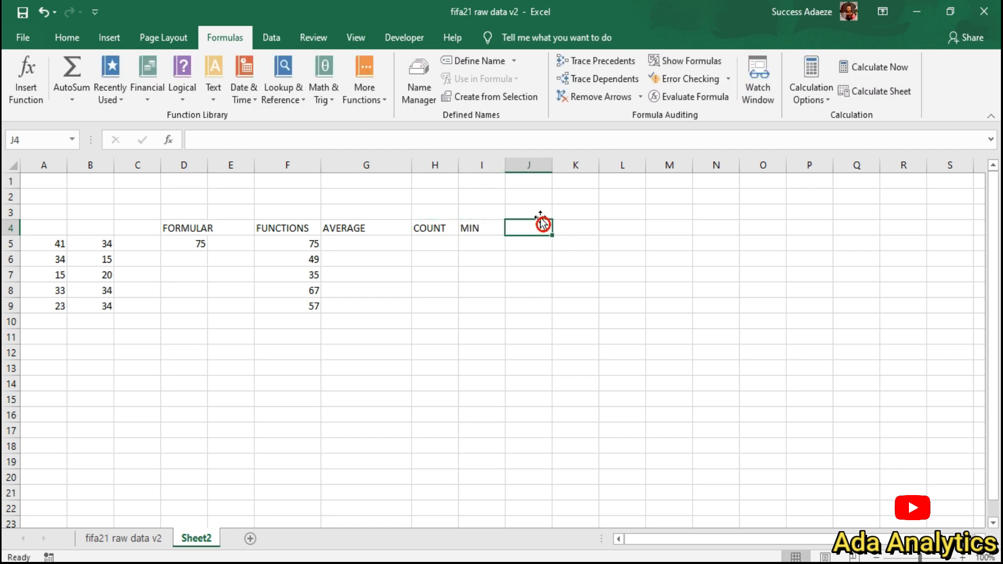
{"action": "type", "text": "MAX"}
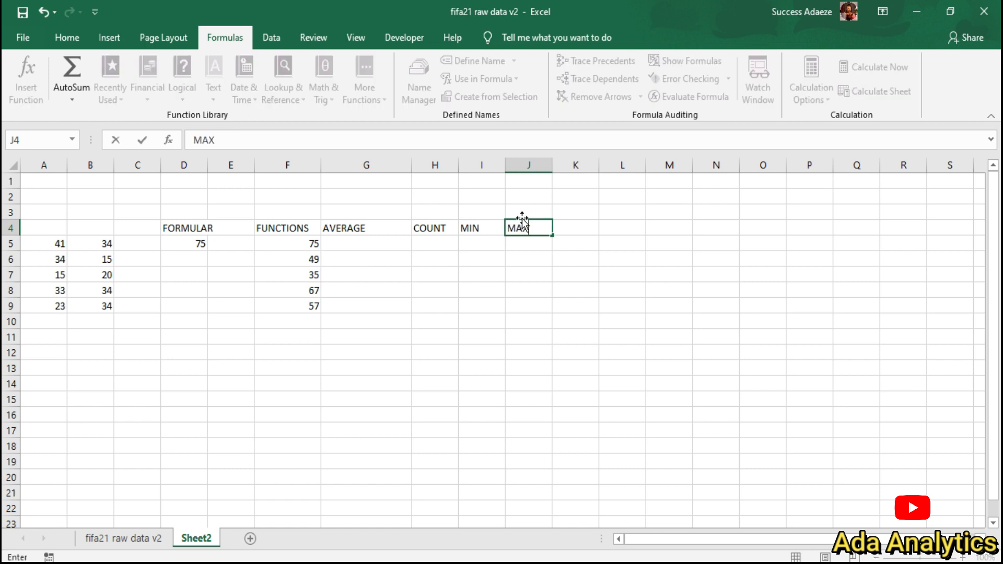
{"action": "left_click", "coordinate": [357, 245]}
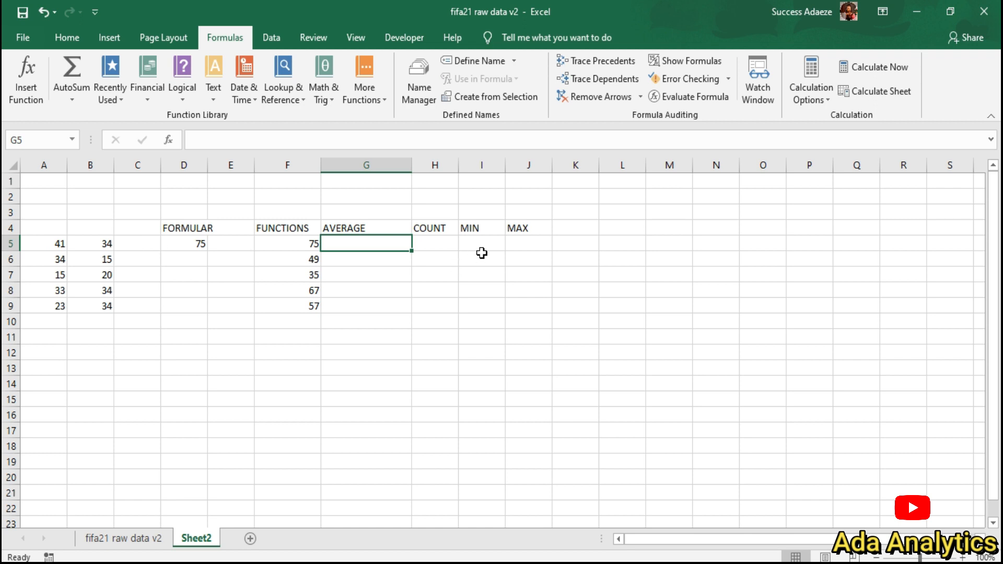
Step: Enter =AVERAGE(A5,B5) in G5, giving 37.5
{"action": "type", "text": "="}
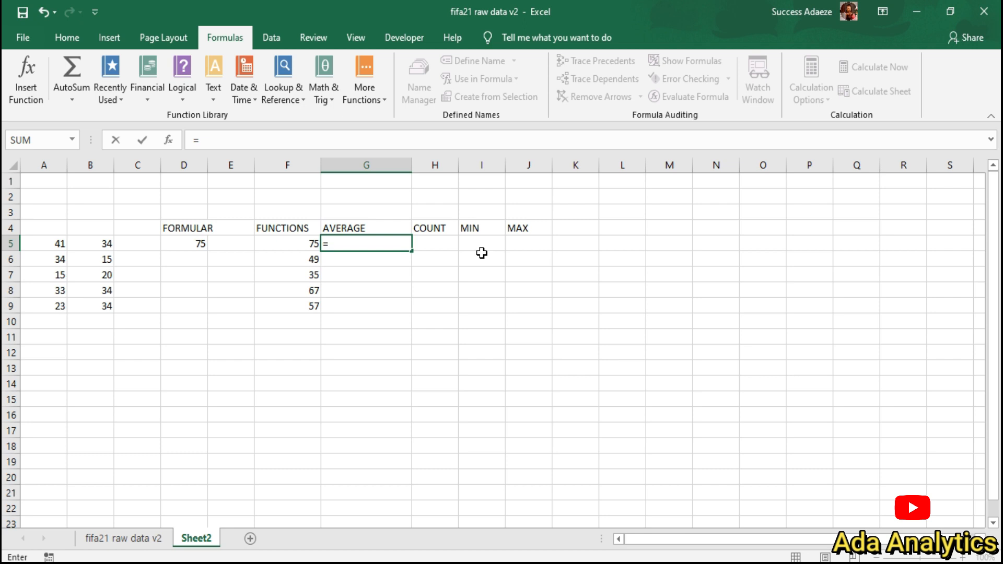
{"action": "type", "text": "AVE"}
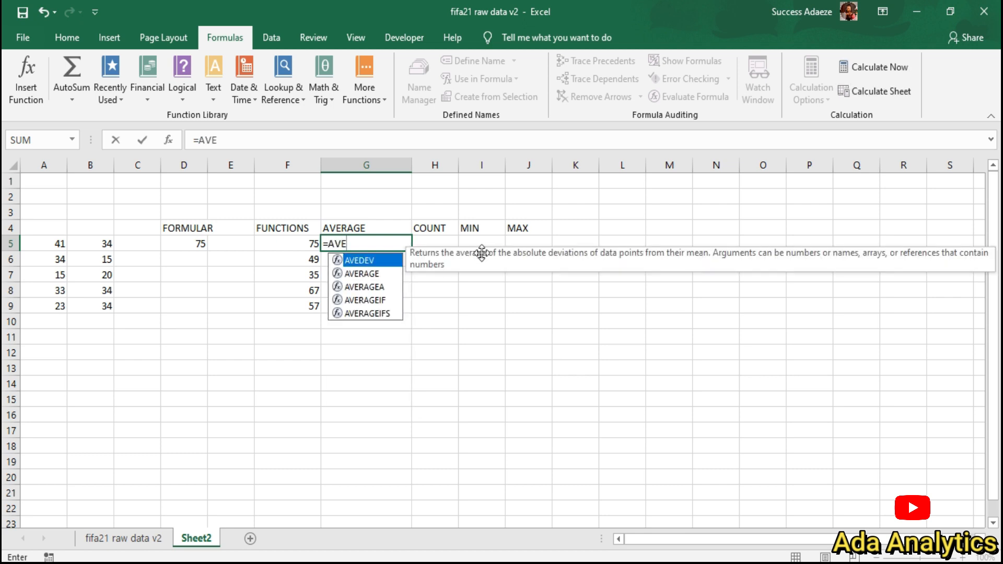
{"action": "type", "text": "AR"}
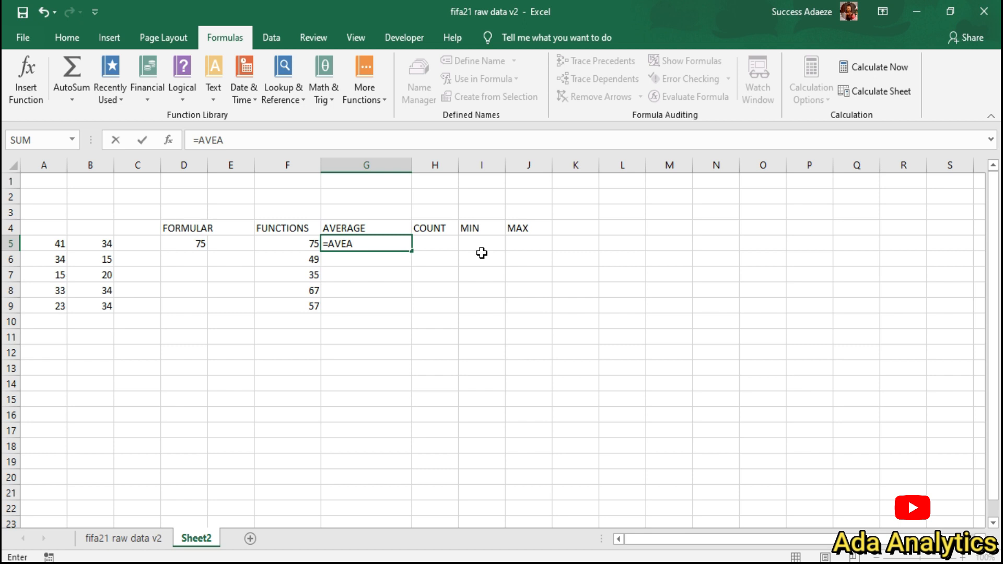
{"action": "key", "text": "BackSpace"}
{"action": "type", "text": "RAG"}
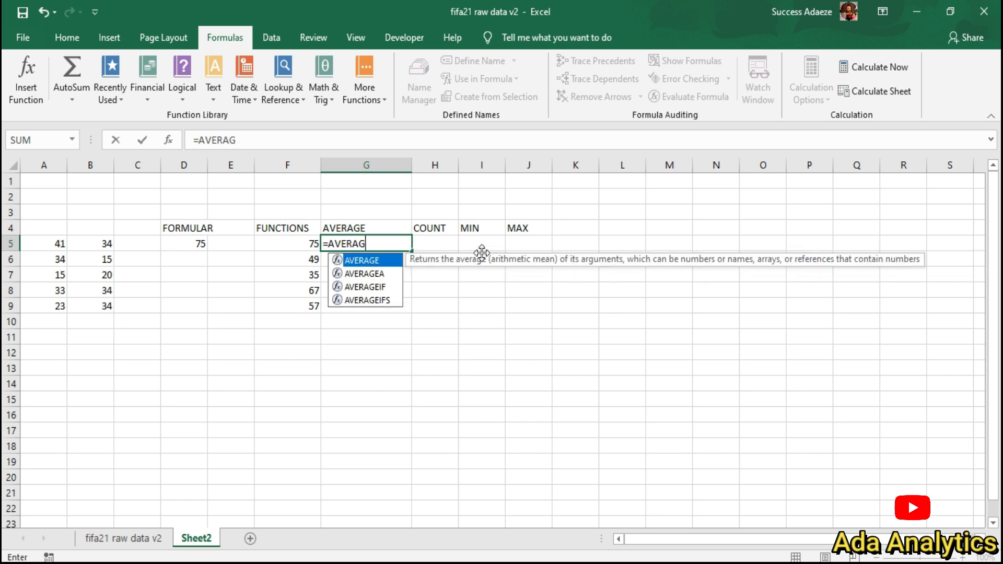
{"action": "double_click", "coordinate": [372, 260]}
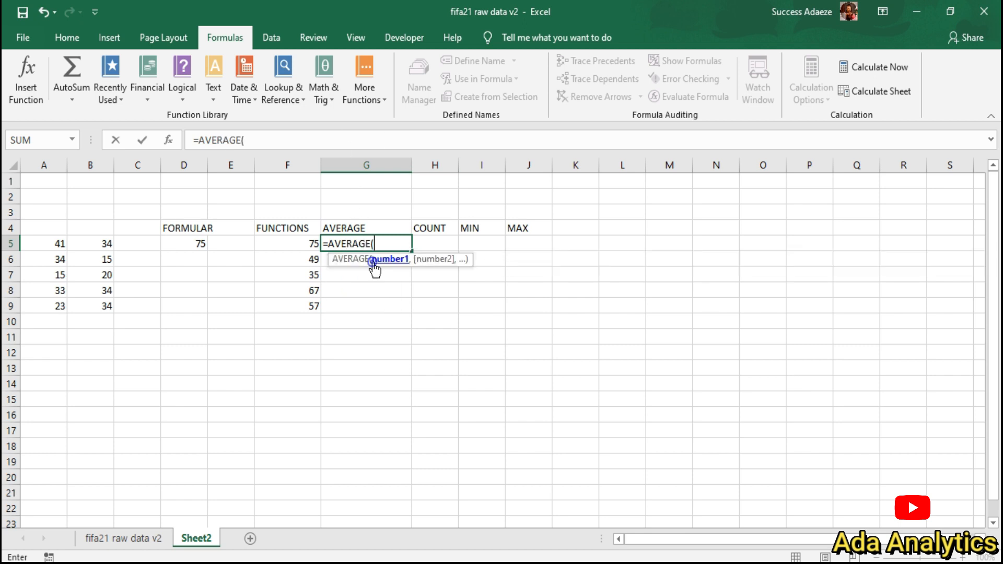
{"action": "left_click", "coordinate": [63, 243]}
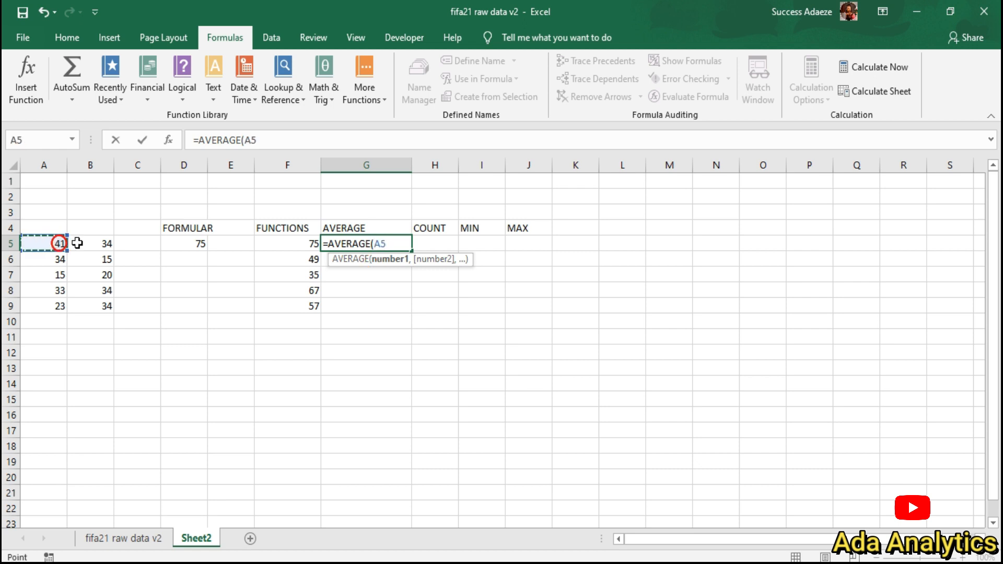
{"action": "type", "text": ","}
{"action": "left_click", "coordinate": [99, 245]}
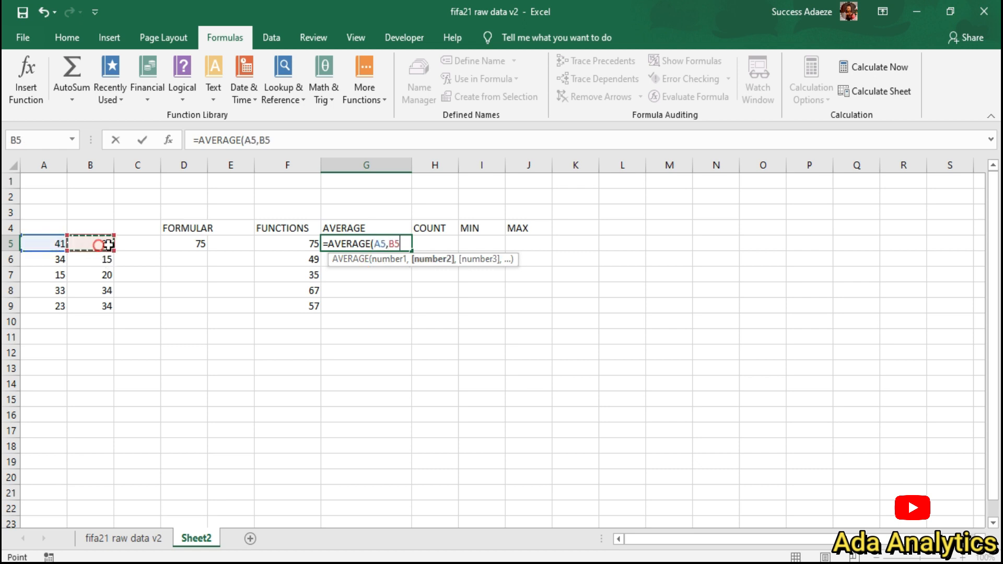
{"action": "type", "text": ")"}
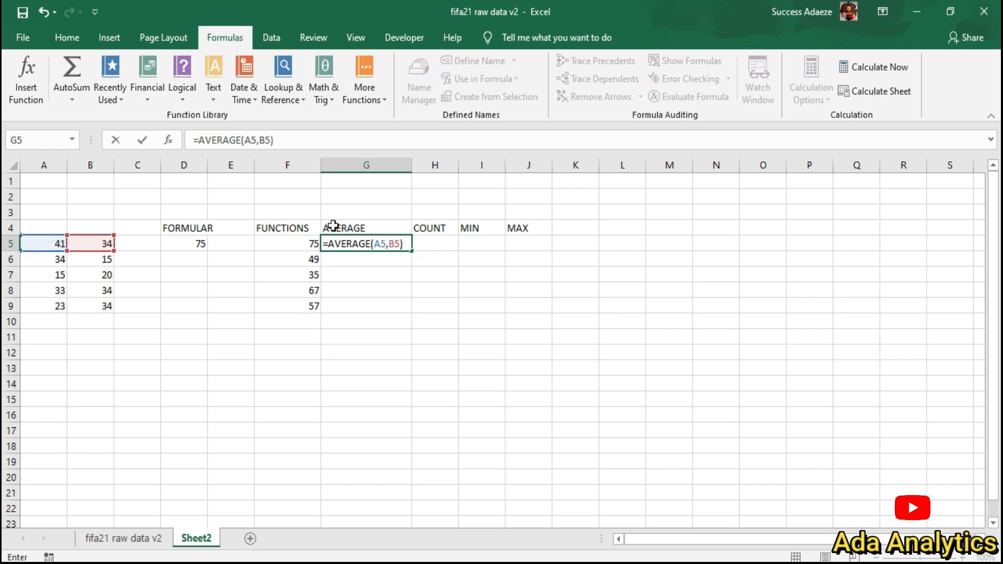
{"action": "key", "text": "Return"}
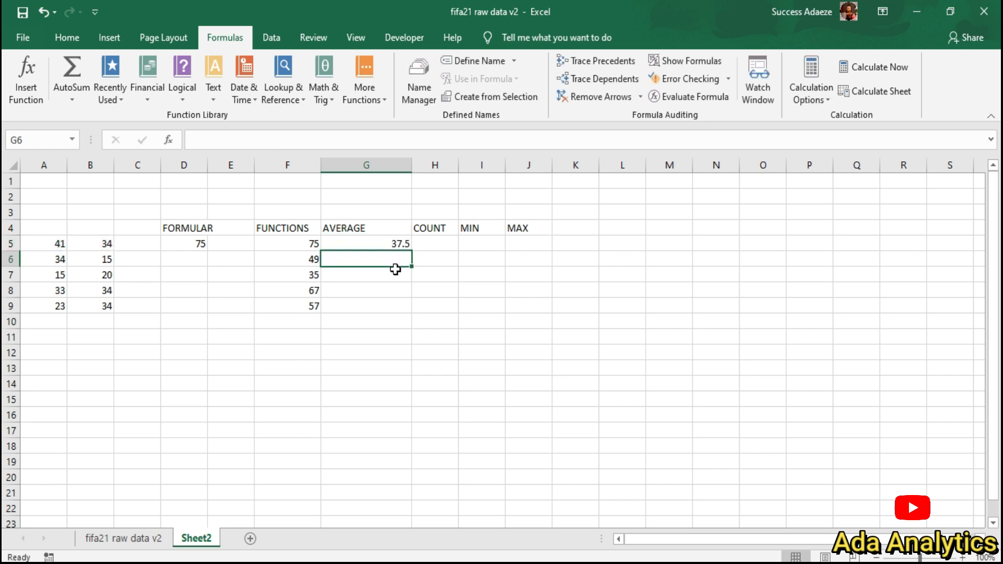
Step: Fill the AVERAGE formula down to G9, showing 24.5, 17.5, 33.5 and 28.5
{"action": "left_click", "coordinate": [392, 245]}
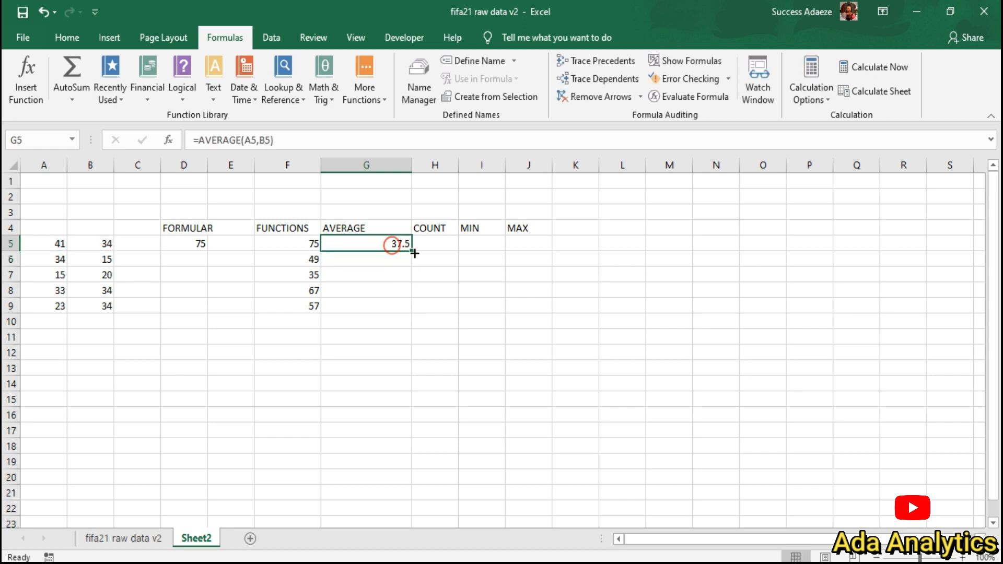
{"action": "left_click_drag", "start_coordinate": [411, 251], "coordinate": [412, 314]}
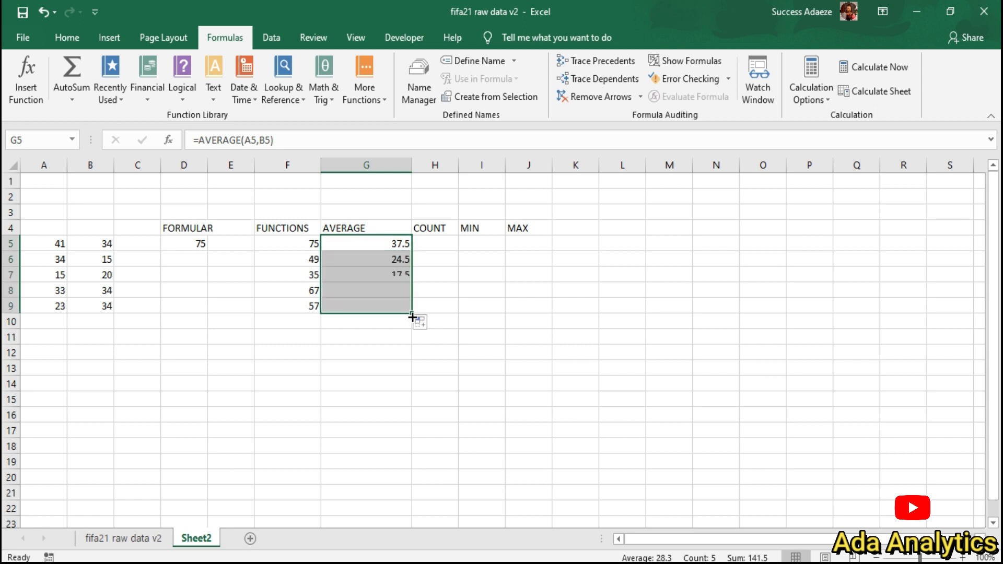
{"action": "left_click", "coordinate": [475, 244]}
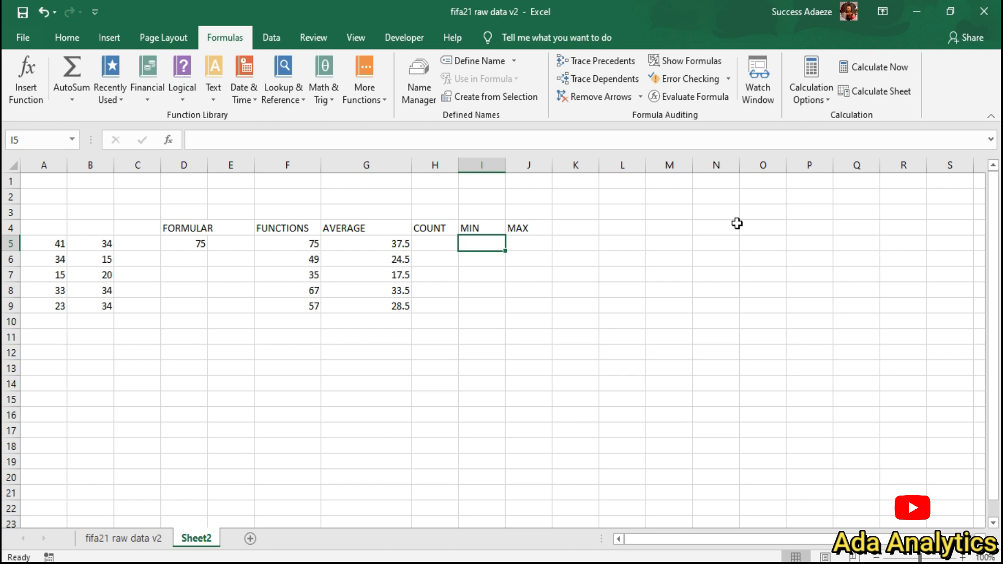
Step: Enter =MIN(A5,B5) in I5, giving 34
{"action": "type", "text": "=MIMN"}
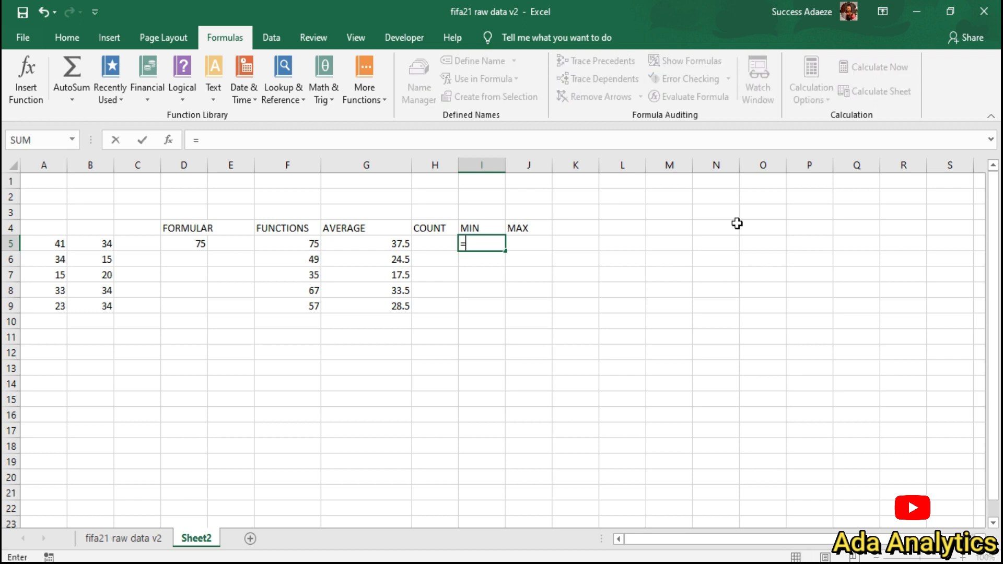
{"action": "key", "text": "BackSpace"}
{"action": "key", "text": "BackSpace"}
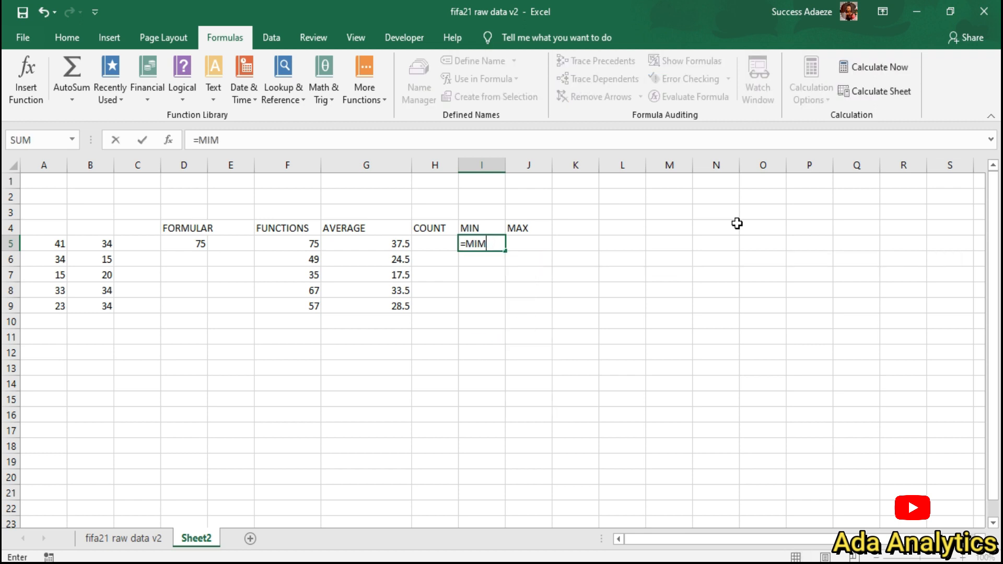
{"action": "type", "text": "N("}
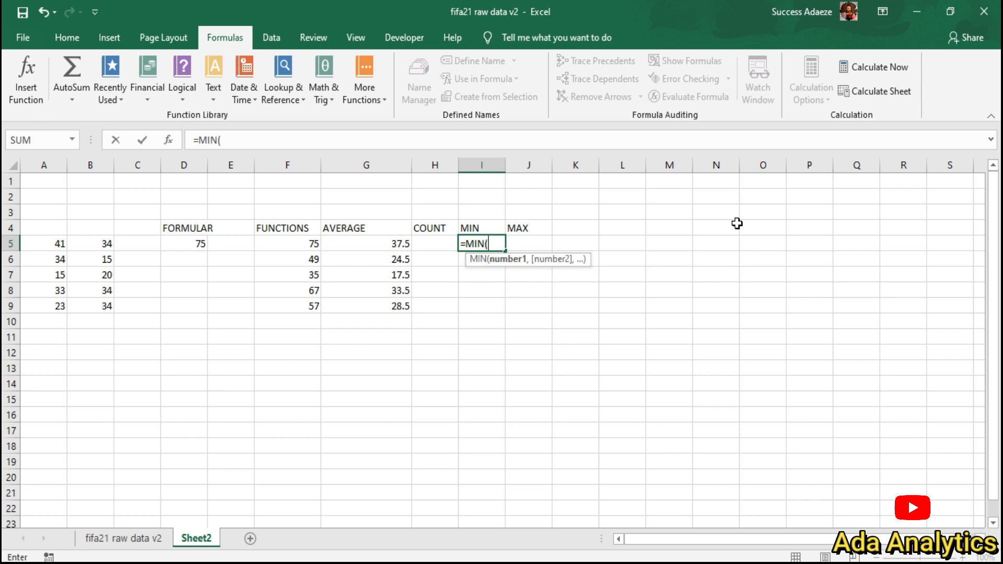
{"action": "left_click", "coordinate": [51, 244]}
{"action": "type", "text": ","}
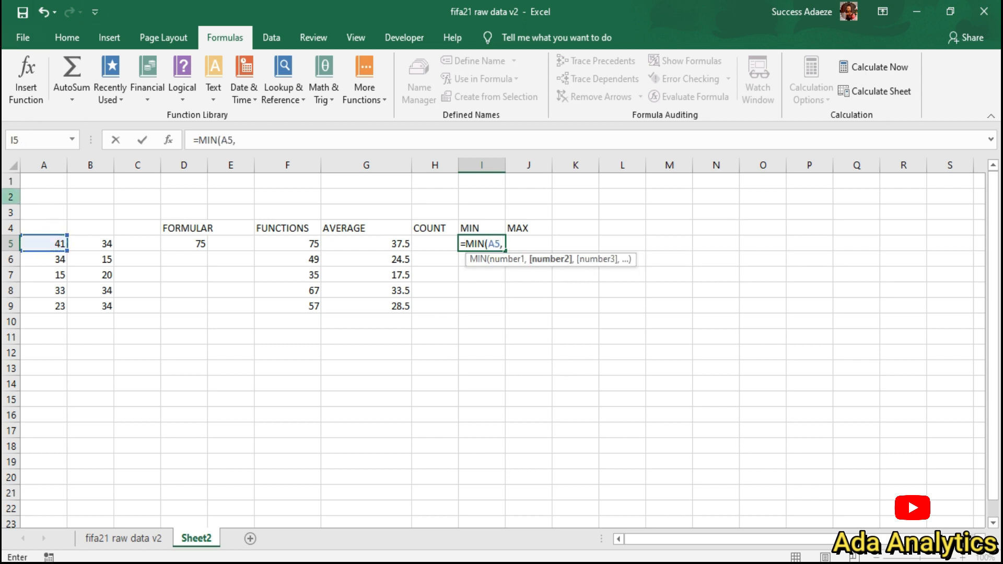
{"action": "left_click", "coordinate": [95, 245]}
{"action": "type", "text": ")"}
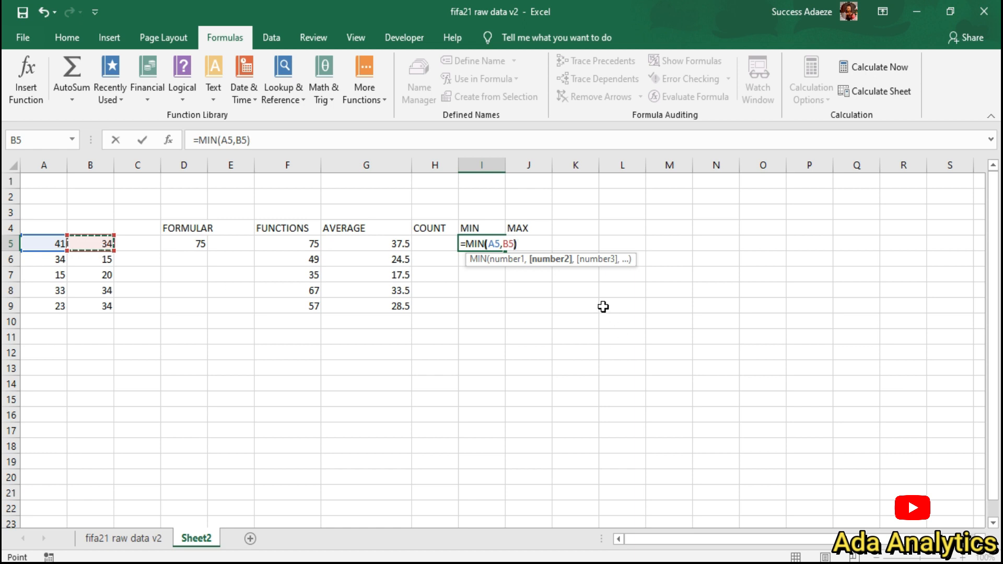
{"action": "key", "text": "Return"}
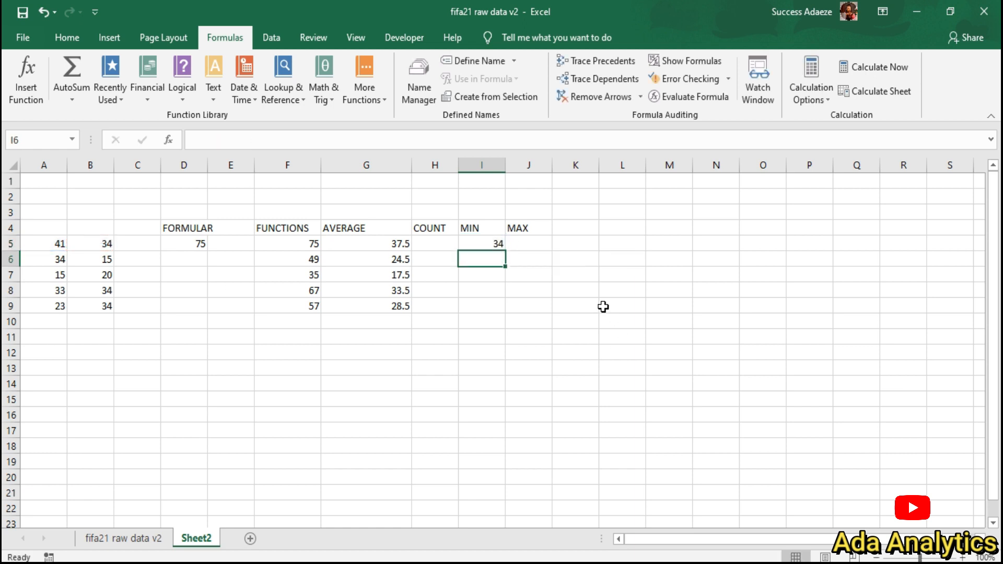
Step: Fill the MIN formula down to I9, showing 15, 15, 33 and 23
{"action": "left_click", "coordinate": [496, 246]}
{"action": "left_click_drag", "start_coordinate": [506, 252], "coordinate": [506, 309]}
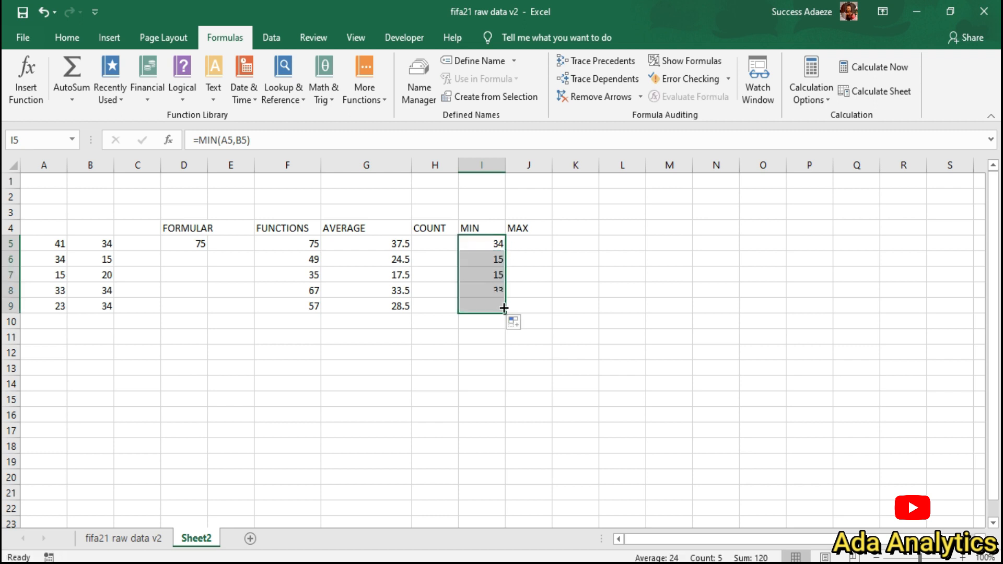
{"action": "left_click", "coordinate": [523, 246]}
Step: Enter =MAX(A5,B5) in J5, giving 41
{"action": "type", "text": "="}
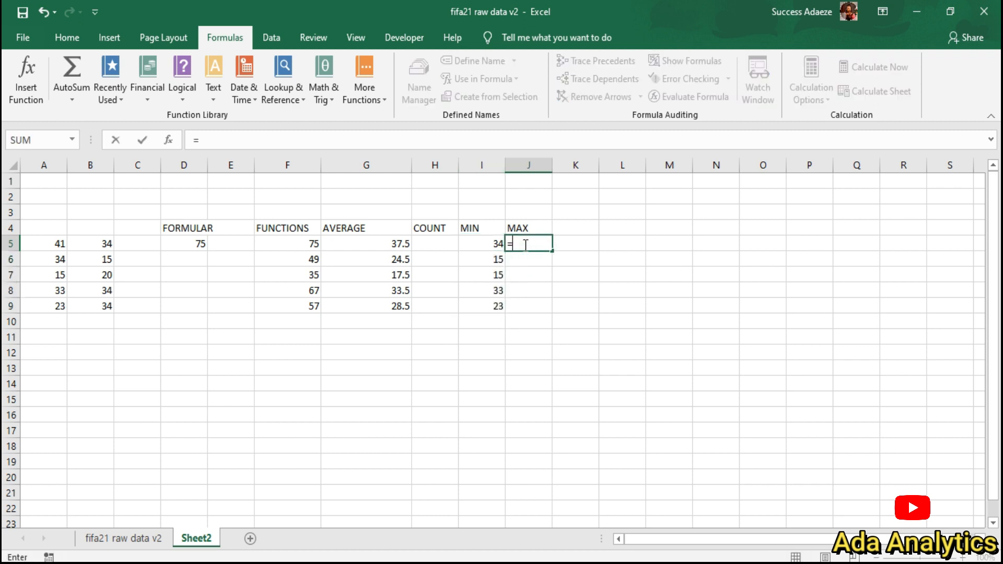
{"action": "type", "text": "MAX"}
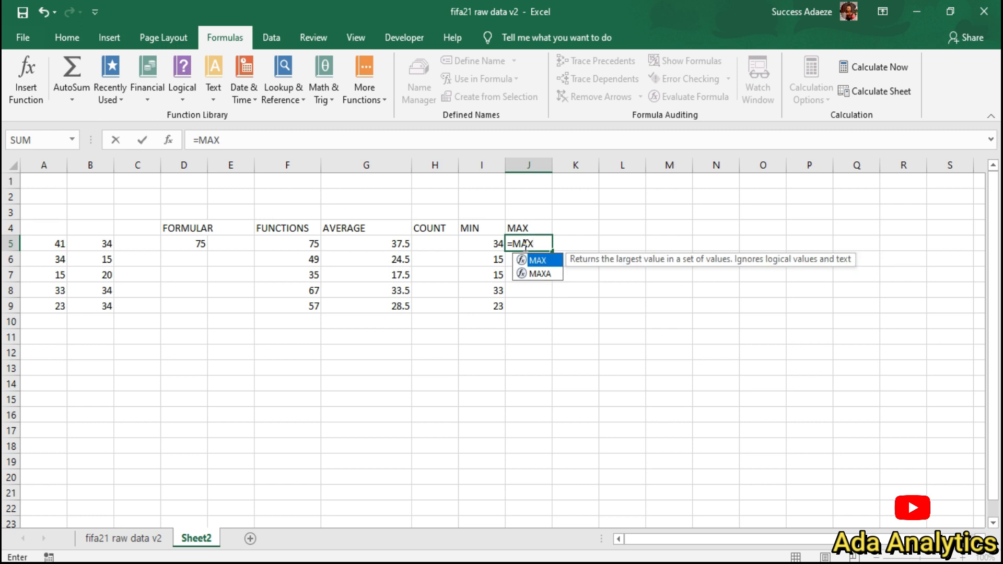
{"action": "type", "text": "("}
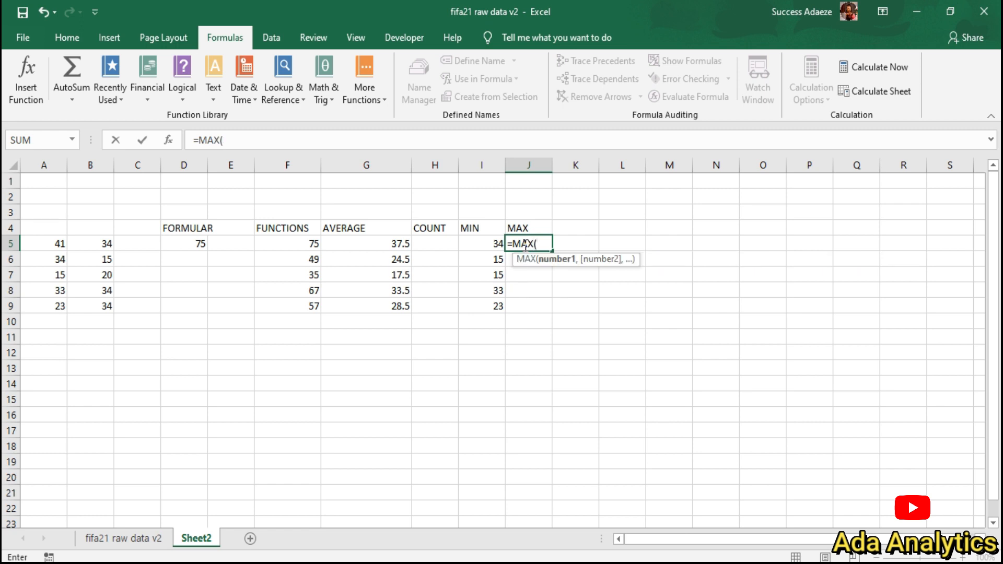
{"action": "left_click", "coordinate": [62, 244]}
{"action": "type", "text": ","}
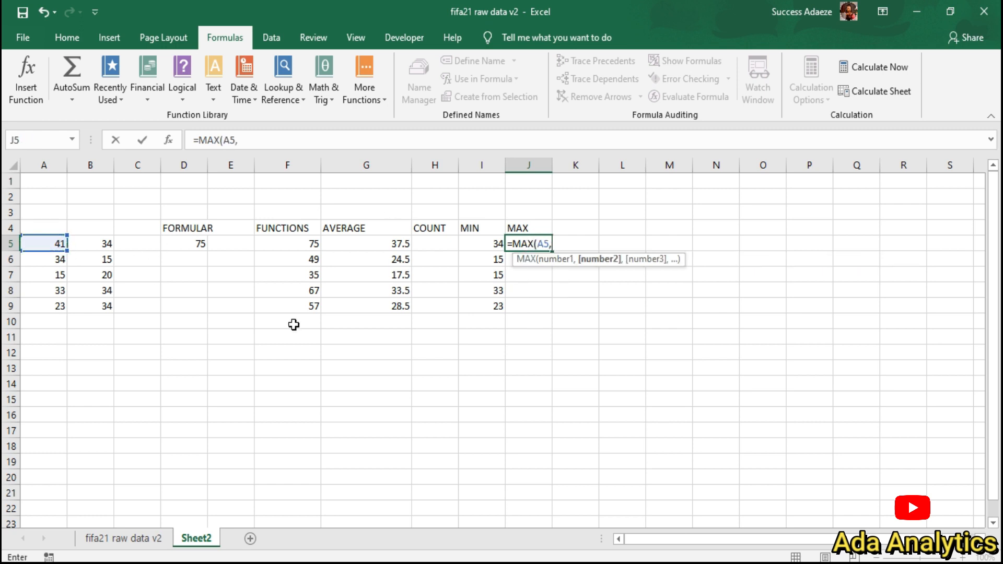
{"action": "left_click", "coordinate": [101, 247]}
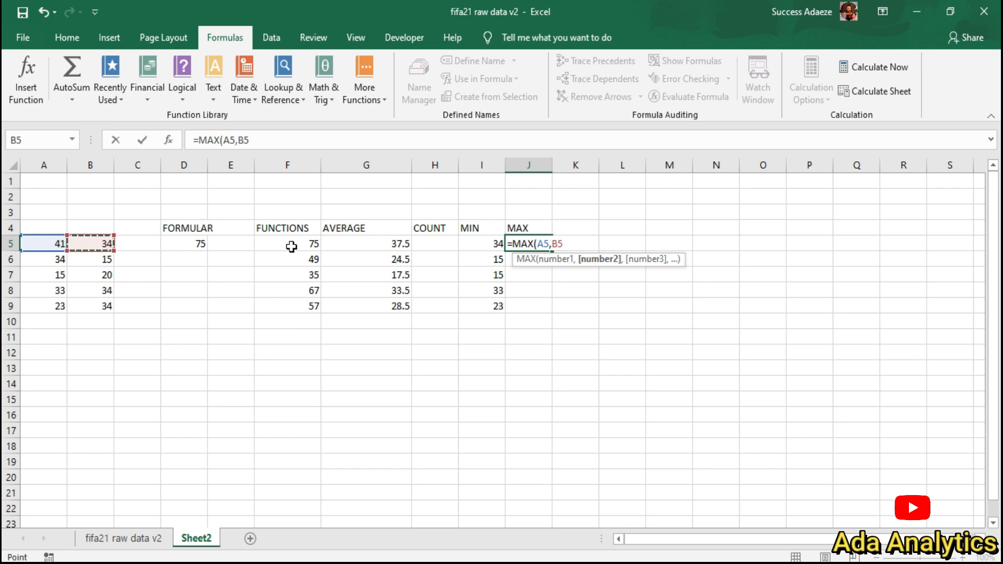
{"action": "type", "text": ")"}
{"action": "key", "text": "Return"}
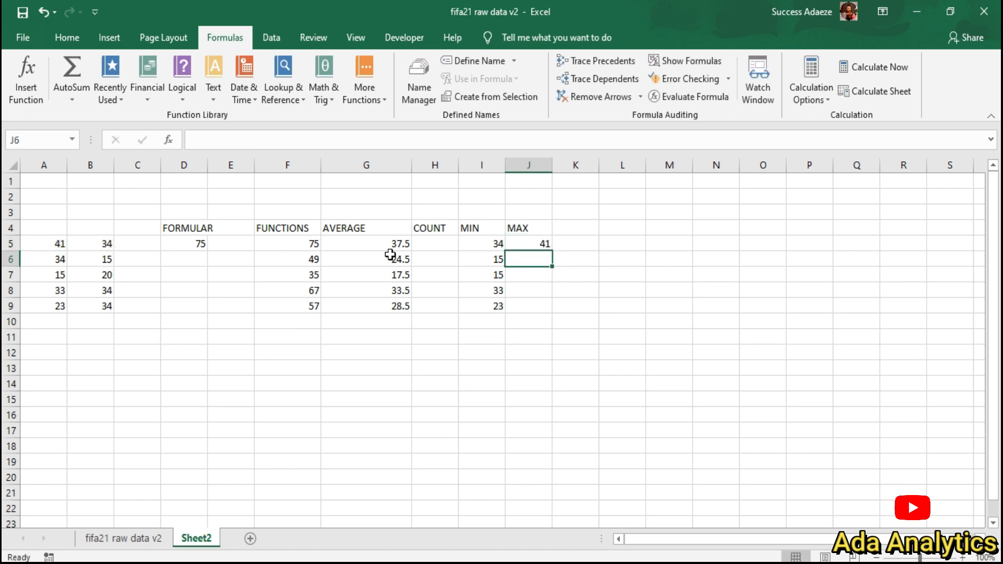
Step: Fill the MAX formula down to J9, showing 34, 20, 34 and 34
{"action": "left_click", "coordinate": [529, 244]}
{"action": "left_click_drag", "start_coordinate": [551, 253], "coordinate": [551, 317]}
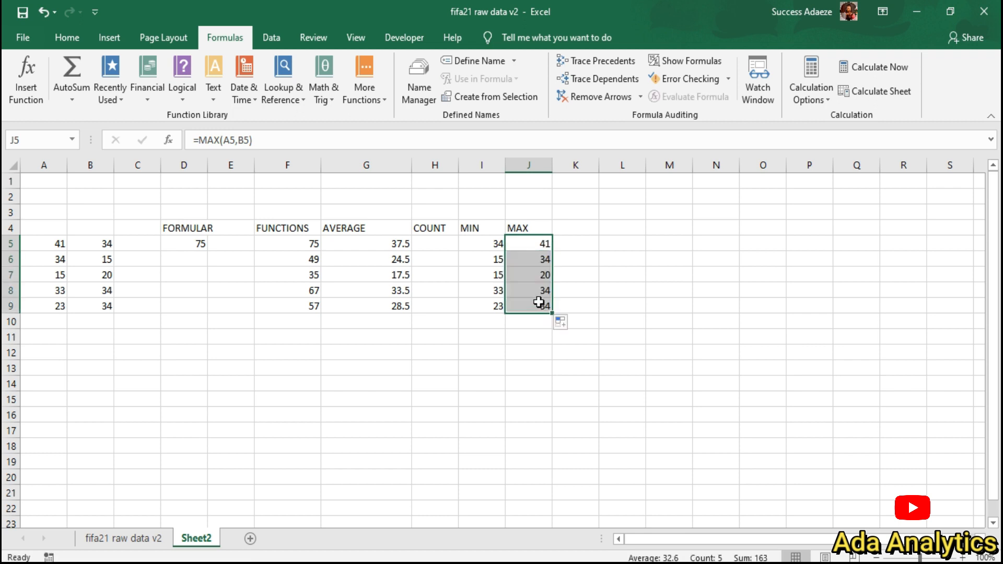
{"action": "left_click", "coordinate": [438, 248]}
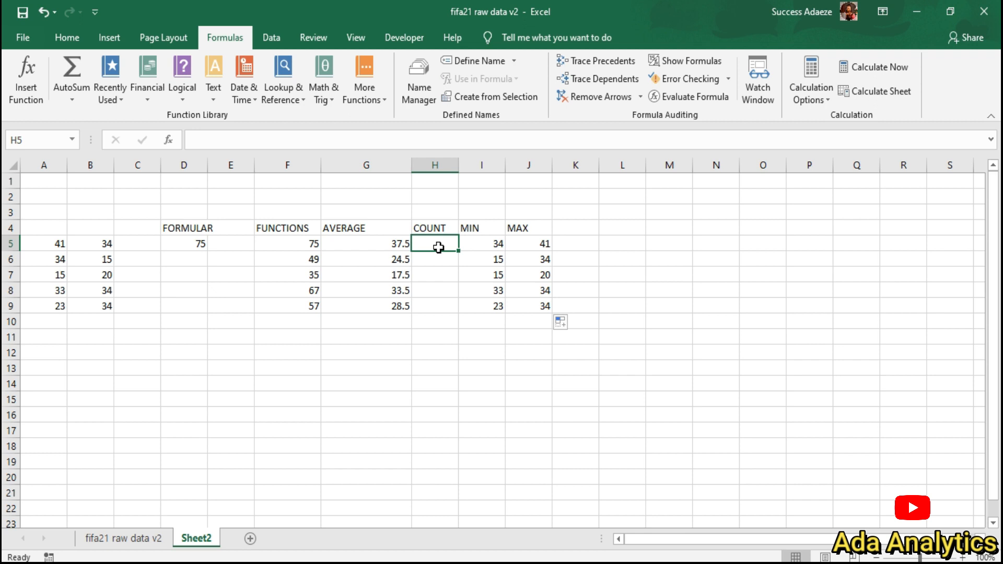
Step: Enter =COUNT(A5,B5) in H5 so it shows 2
{"action": "type", "text": "="}
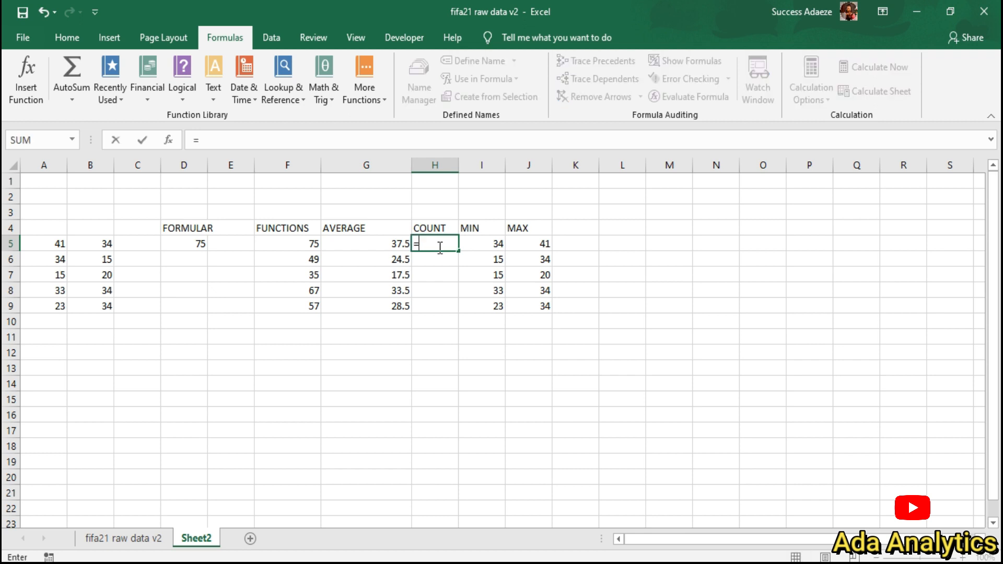
{"action": "type", "text": "COUNT"}
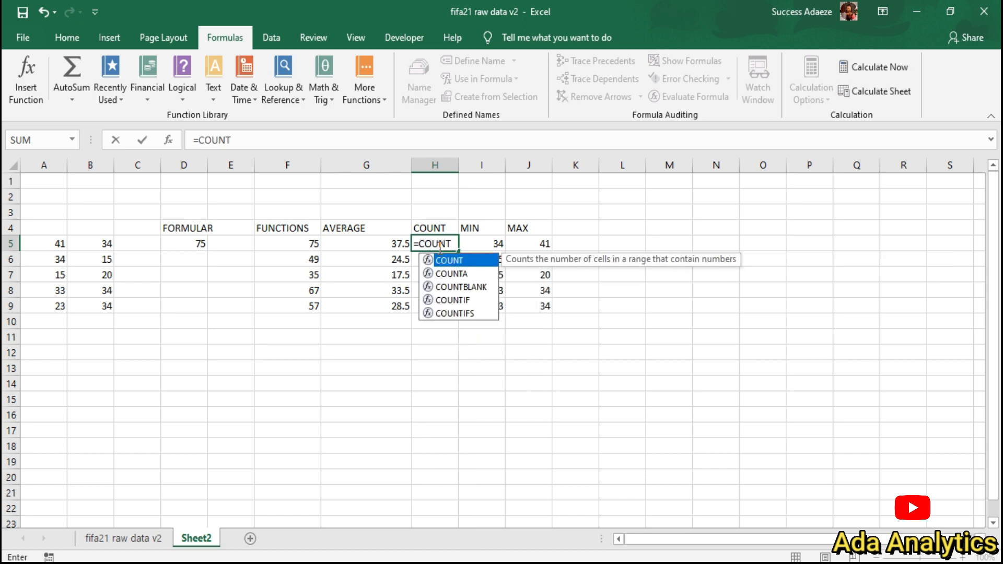
{"action": "type", "text": "("}
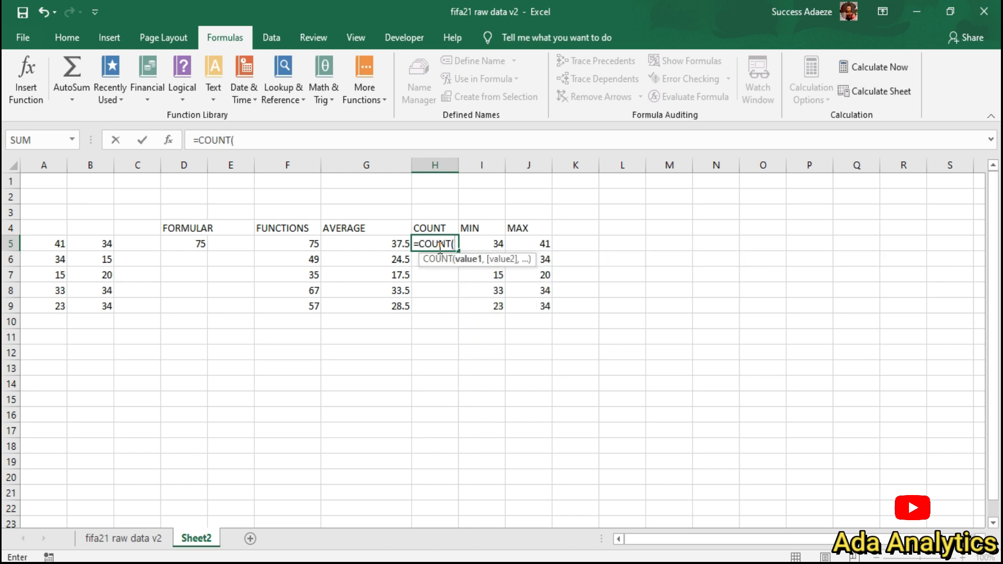
{"action": "left_click", "coordinate": [56, 250]}
{"action": "type", "text": ","}
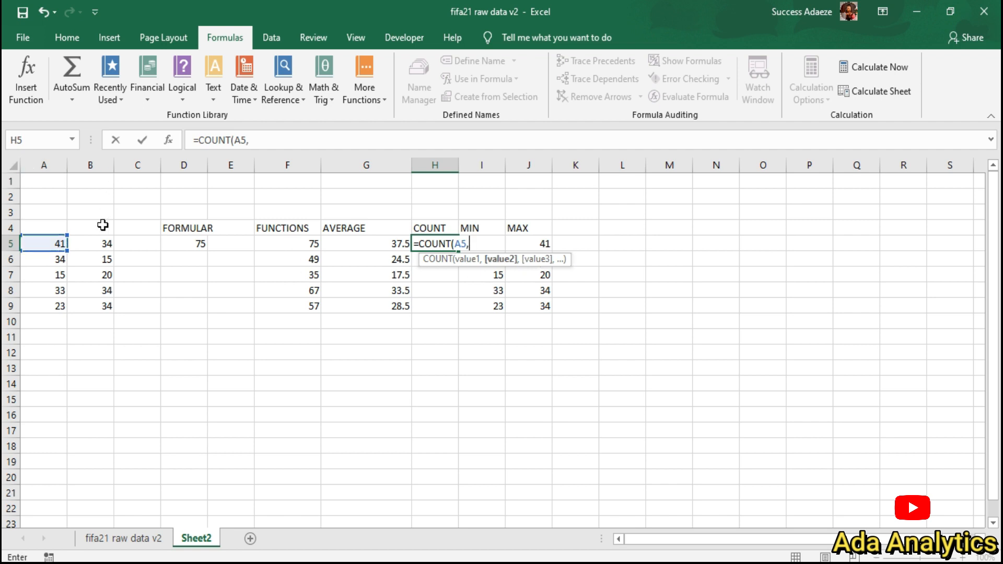
{"action": "left_click", "coordinate": [101, 246]}
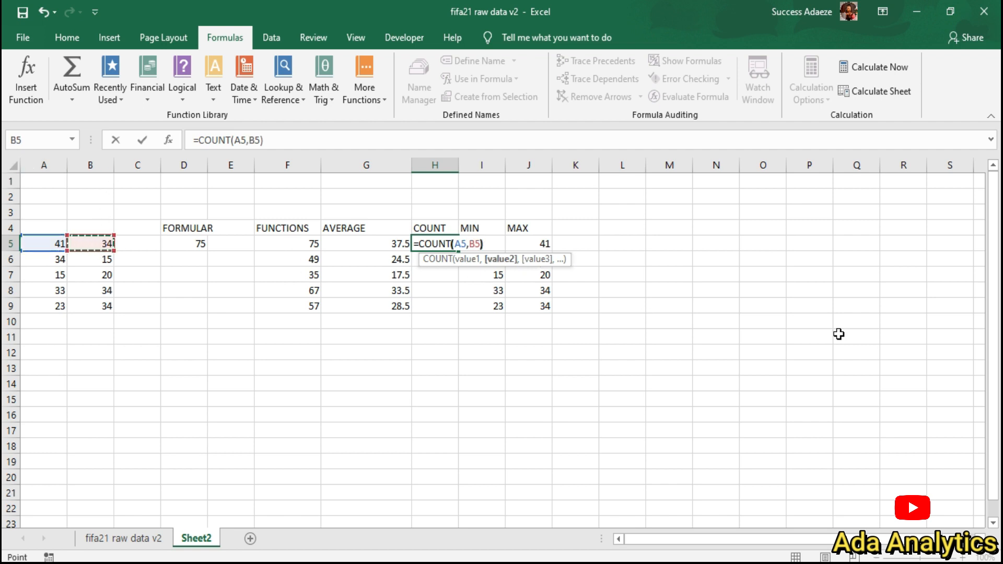
{"action": "type", "text": ")"}
{"action": "key", "text": "Return"}
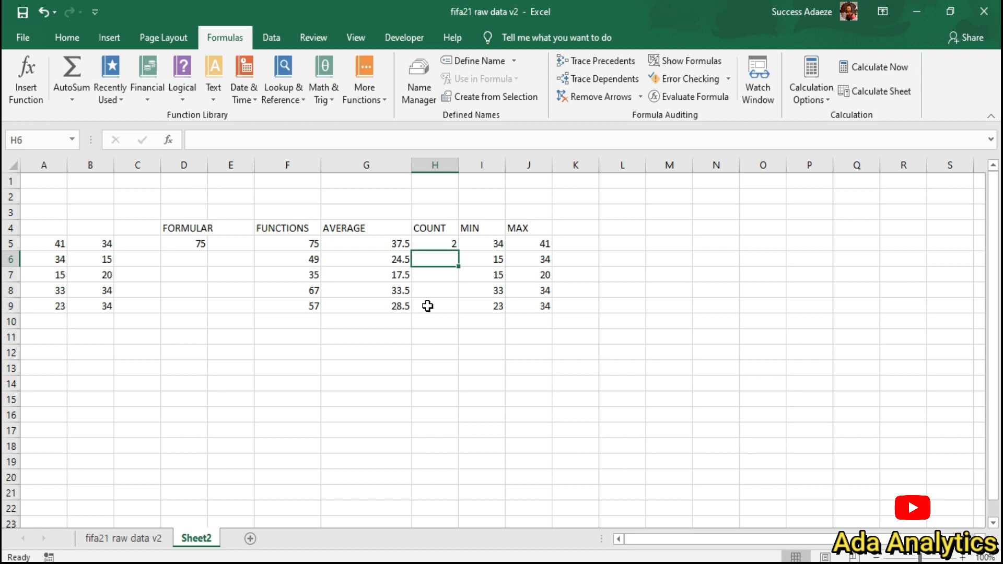
Step: Enter =COUNT(A5,B5,D5) in H6 so it shows 3
{"action": "type", "text": "=COUNT"}
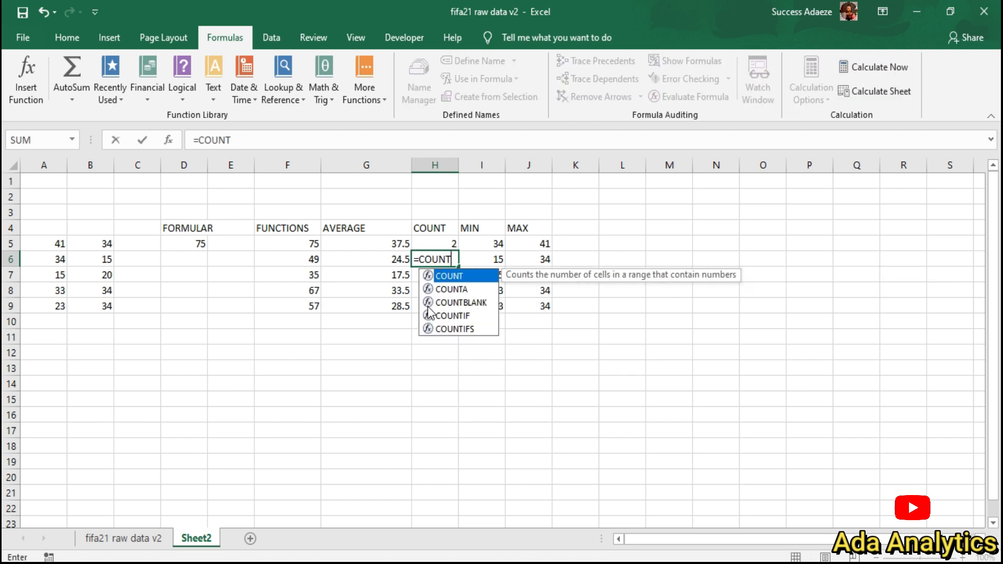
{"action": "type", "text": "("}
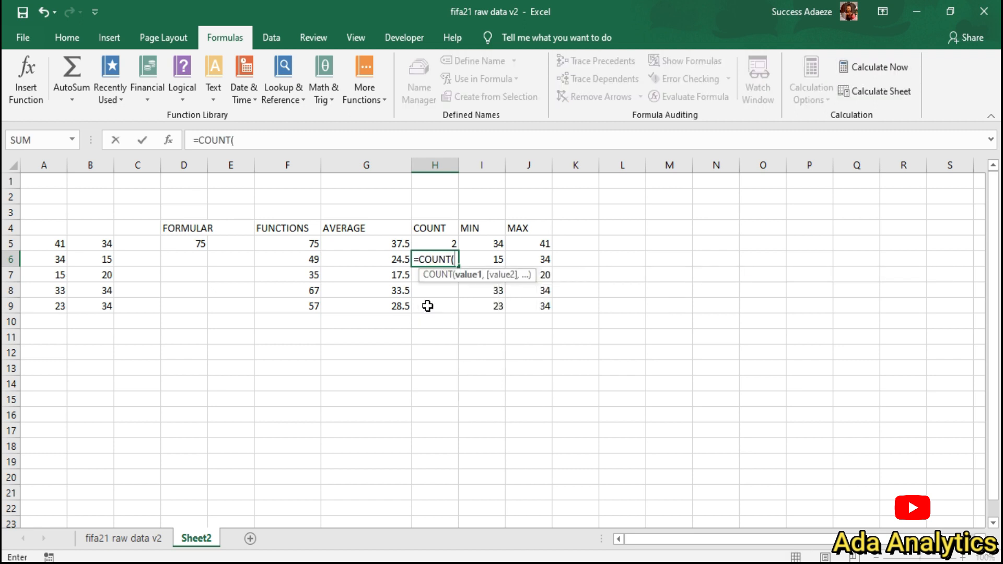
{"action": "left_click", "coordinate": [47, 244]}
{"action": "type", "text": ","}
{"action": "left_click", "coordinate": [89, 243]}
{"action": "type", "text": ","}
{"action": "left_click", "coordinate": [198, 243]}
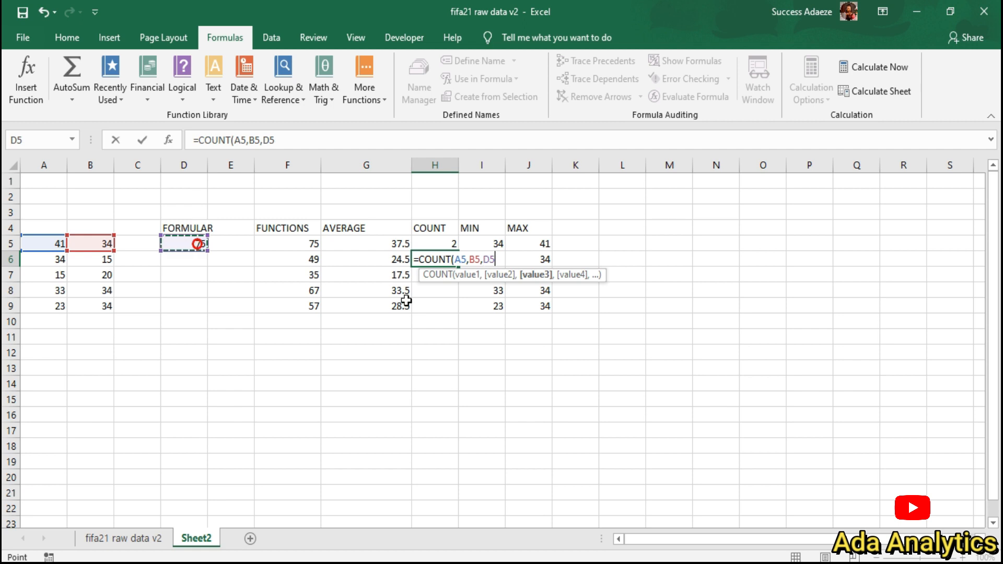
{"action": "type", "text": ")"}
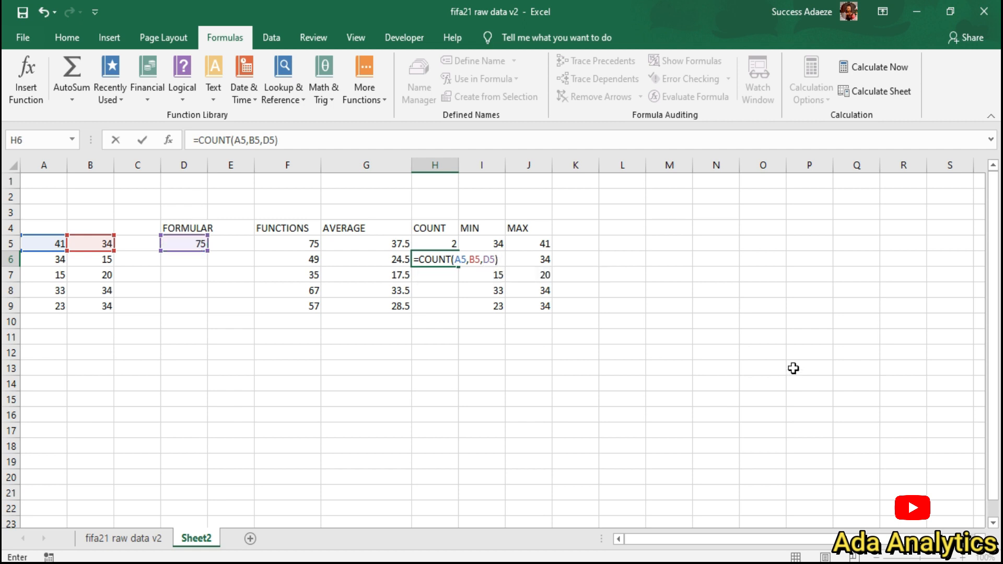
{"action": "key", "text": "Return"}
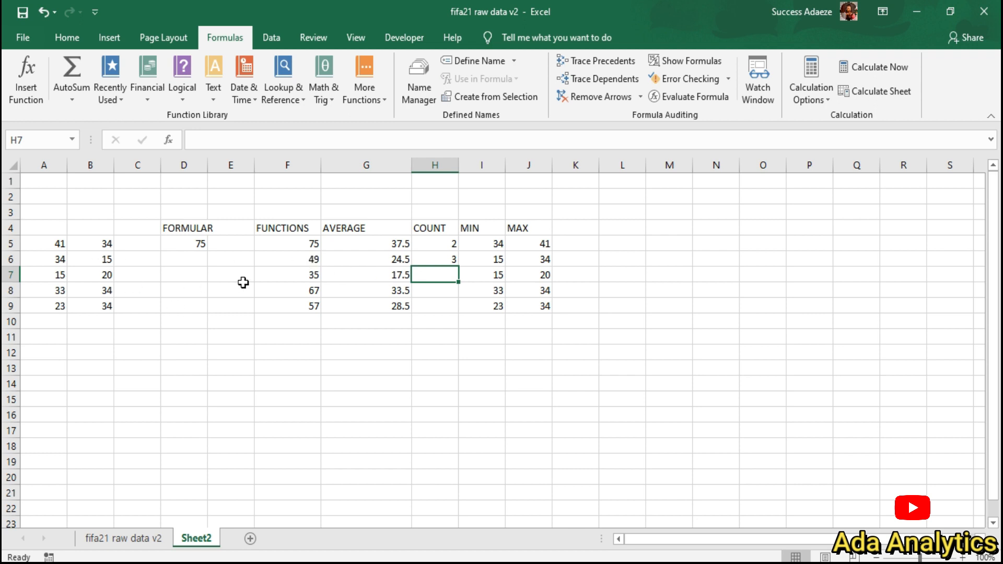
Step: Start a COUNT formula in H7 referencing A8 and D5
{"action": "left_click", "coordinate": [59, 294]}
{"action": "left_click", "coordinate": [445, 272]}
{"action": "type", "text": "="}
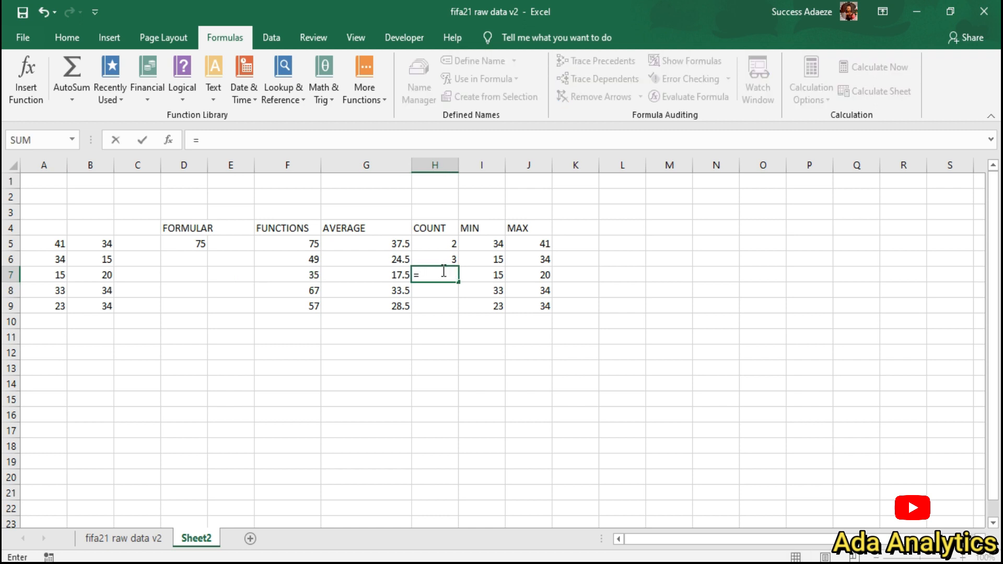
{"action": "type", "text": "COUNT("}
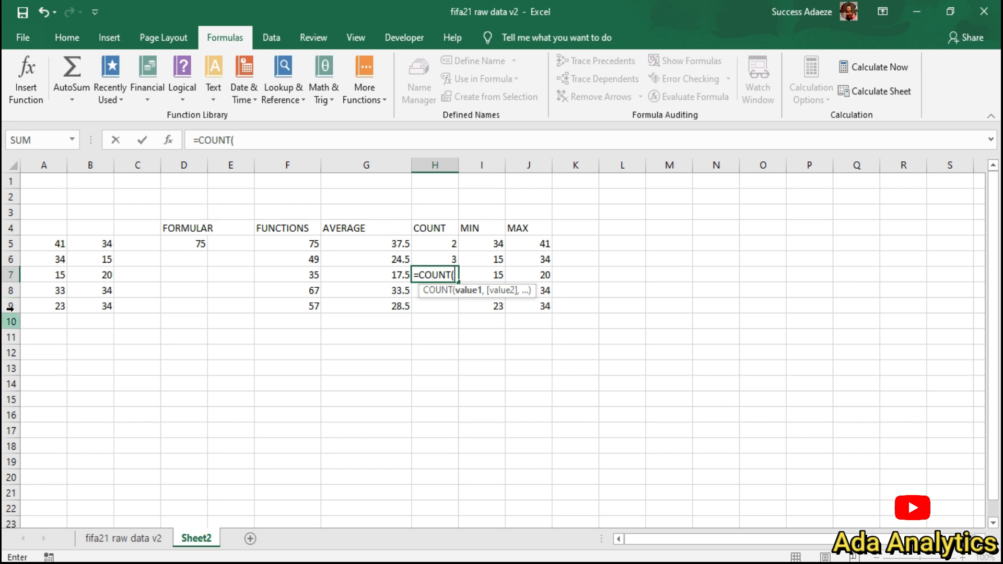
{"action": "left_click", "coordinate": [59, 291]}
{"action": "type", "text": ","}
{"action": "left_click", "coordinate": [101, 305]}
{"action": "left_click", "coordinate": [177, 260]}
{"action": "left_click", "coordinate": [184, 244]}
Step: Add F5 and G5 to finish =COUNT(A8,D5,F5,G5) in H7, showing 4
{"action": "type", "text": ","}
{"action": "left_click", "coordinate": [315, 247]}
{"action": "type", "text": ","}
{"action": "left_click", "coordinate": [370, 247]}
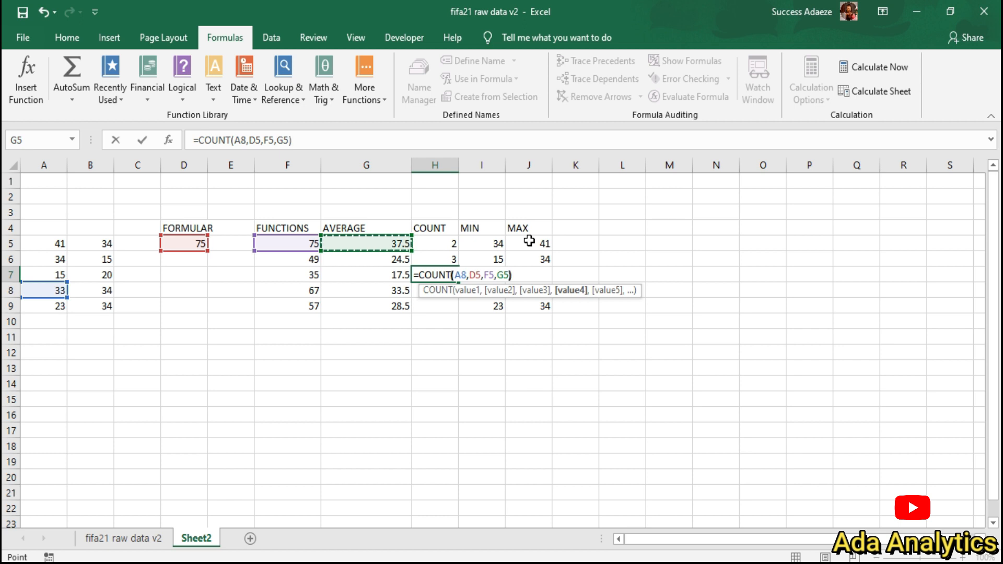
{"action": "type", "text": ")"}
{"action": "key", "text": "Return"}
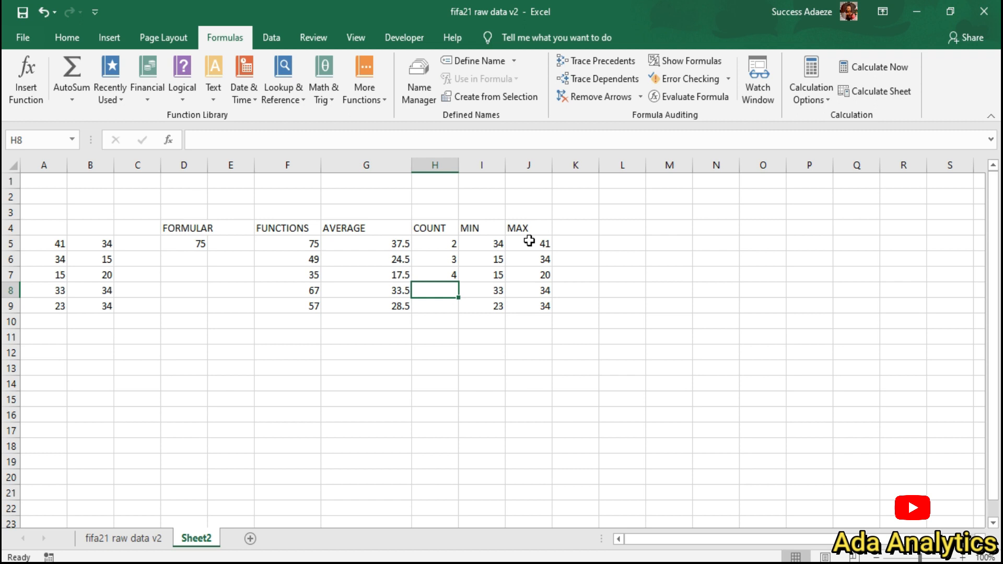
{"action": "left_click", "coordinate": [42, 226]}
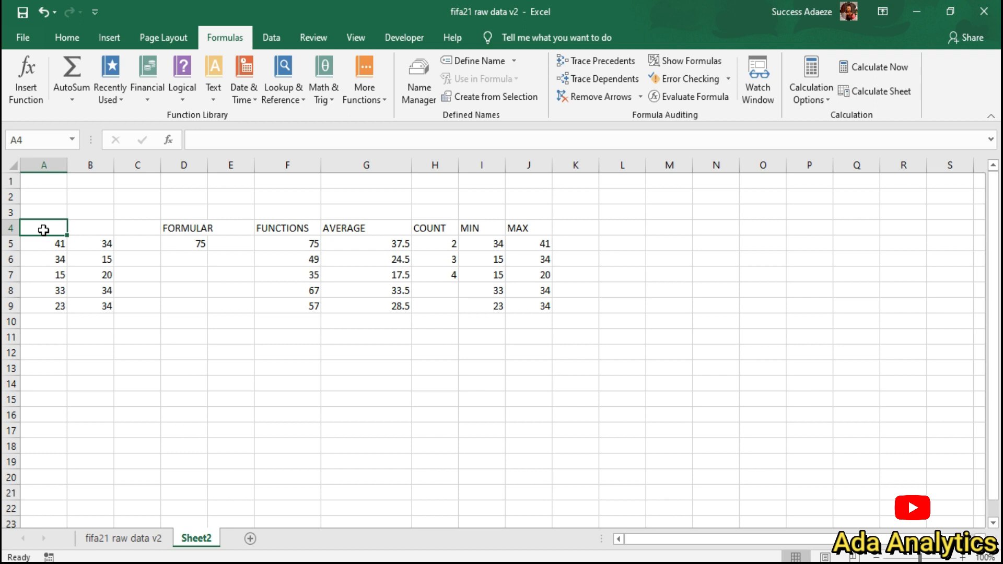
Step: Convert the range A4:J9 into a table with Ctrl+T
{"action": "left_click_drag", "start_coordinate": [43, 229], "coordinate": [551, 301]}
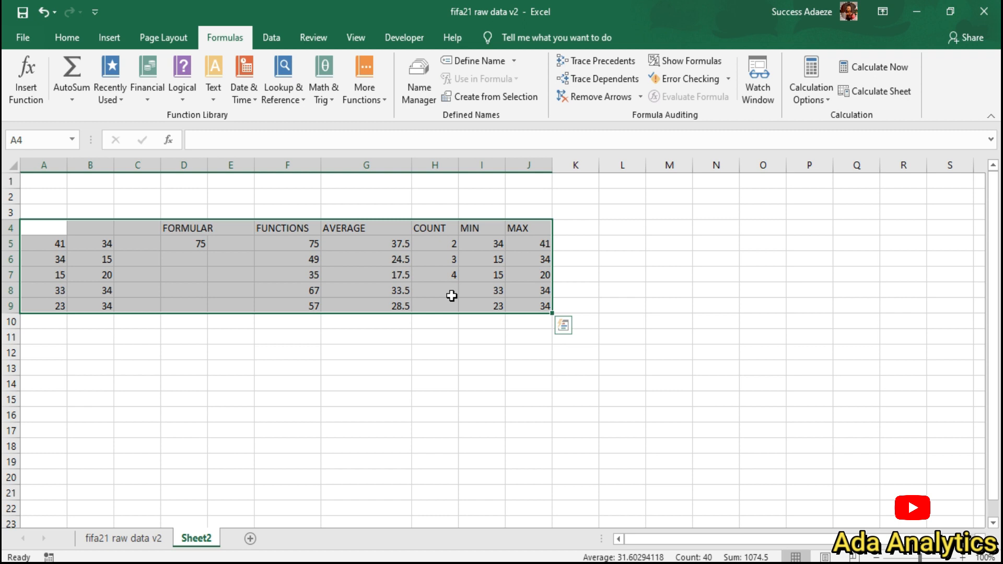
{"action": "key", "text": "ctrl+t"}
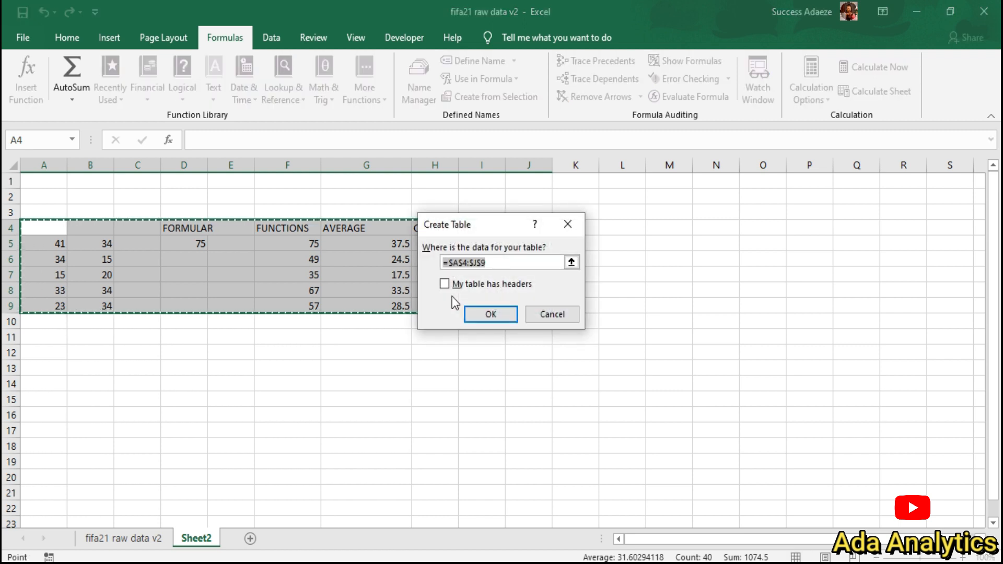
{"action": "left_click", "coordinate": [485, 314]}
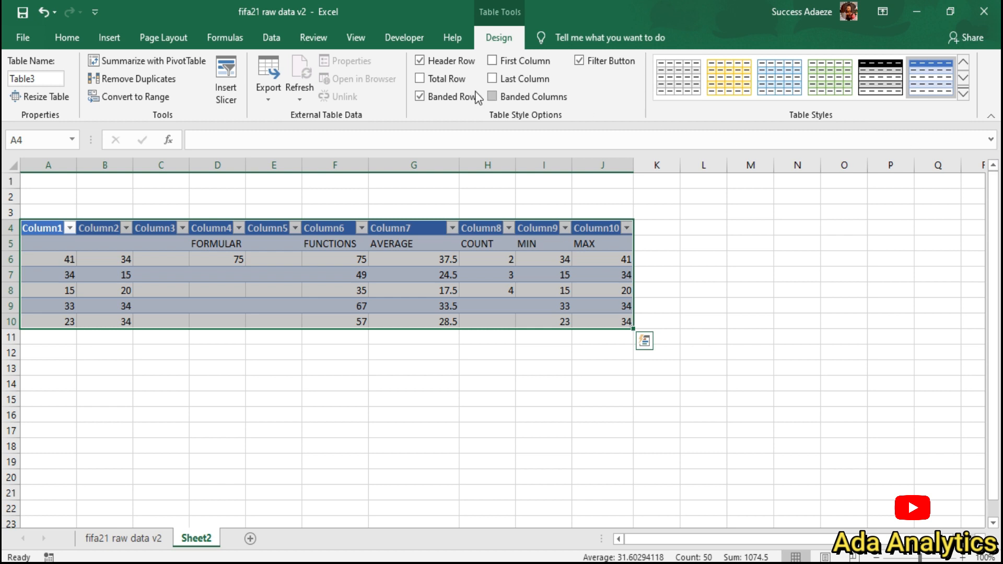
Step: Try several table styles and settle on the orange one for Table3
{"action": "left_click", "coordinate": [881, 78]}
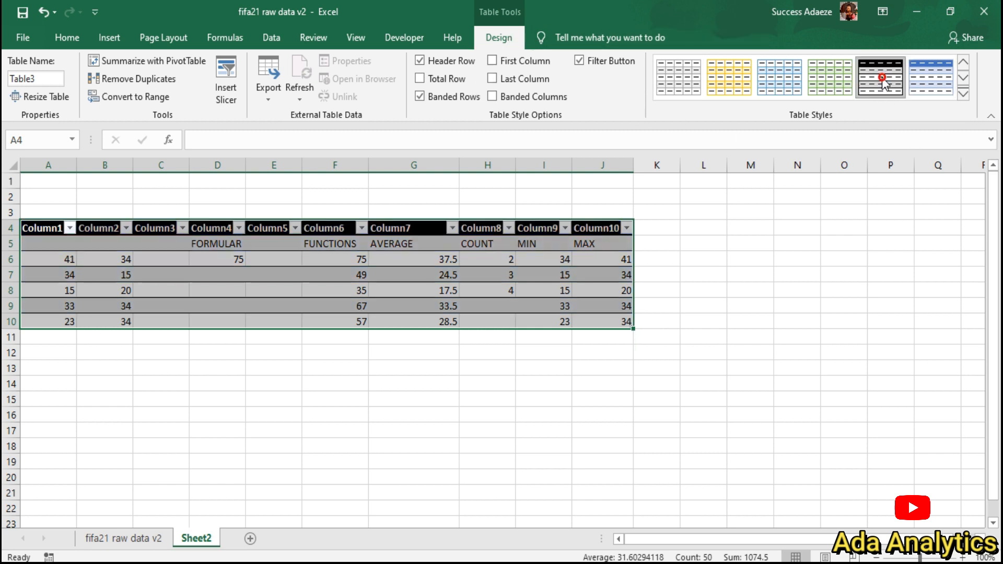
{"action": "left_click", "coordinate": [962, 94]}
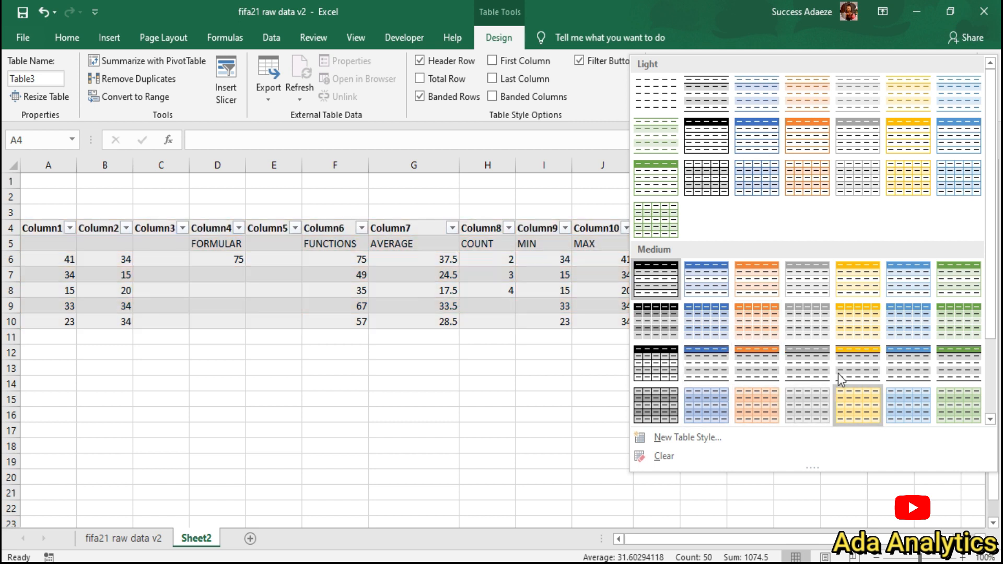
{"action": "left_click", "coordinate": [791, 285]}
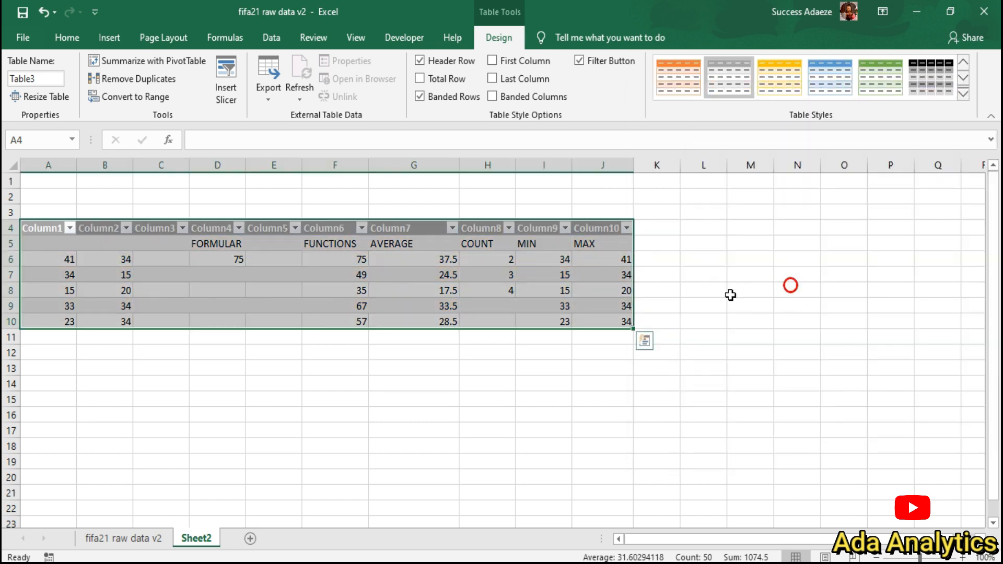
{"action": "left_click", "coordinate": [836, 73]}
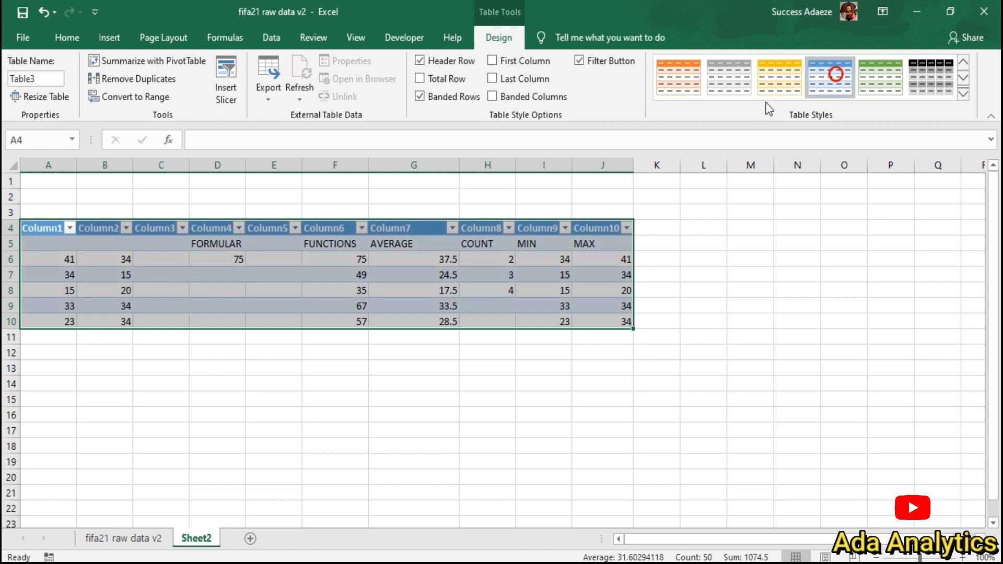
{"action": "left_click", "coordinate": [762, 83]}
{"action": "left_click", "coordinate": [683, 90]}
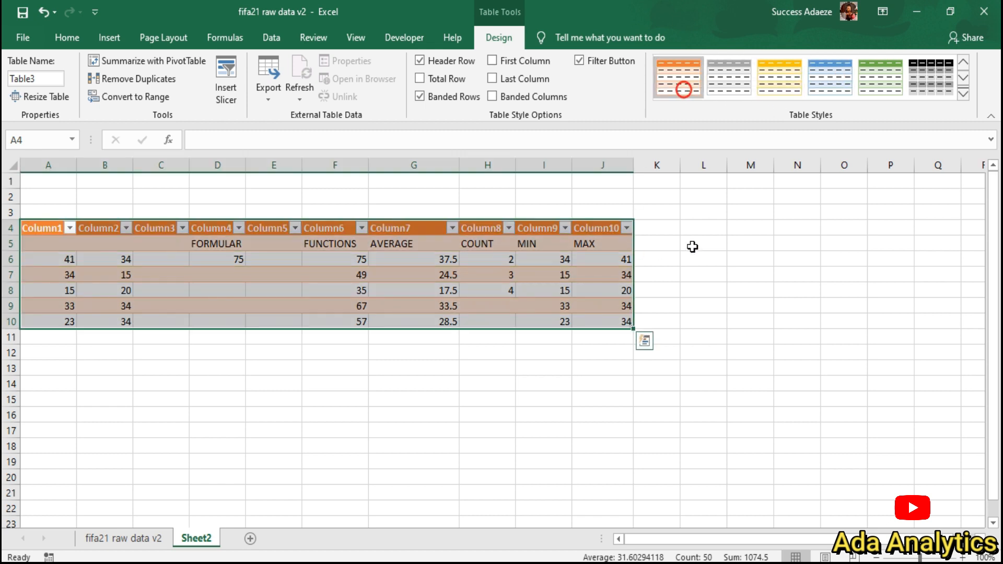
{"action": "left_click", "coordinate": [692, 247]}
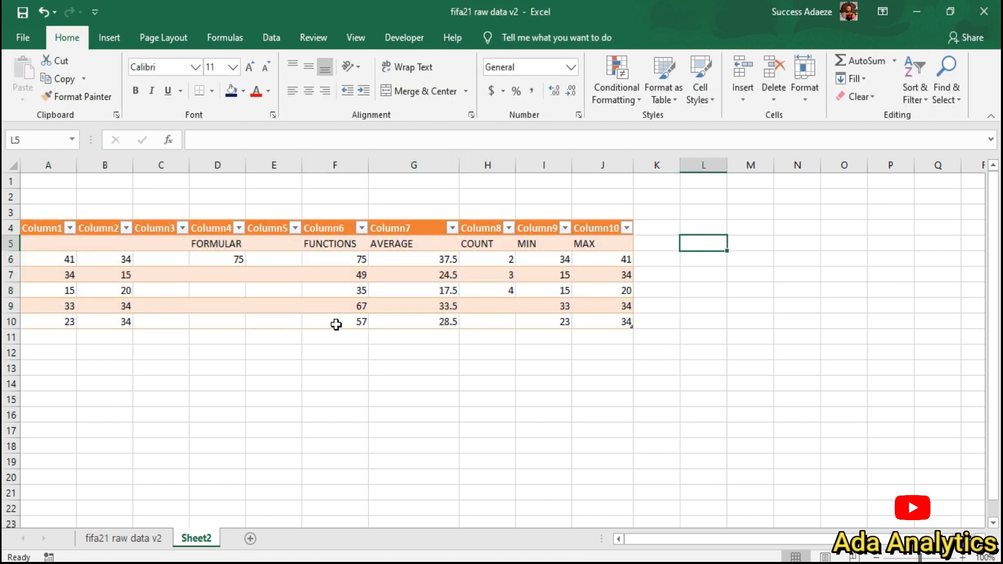